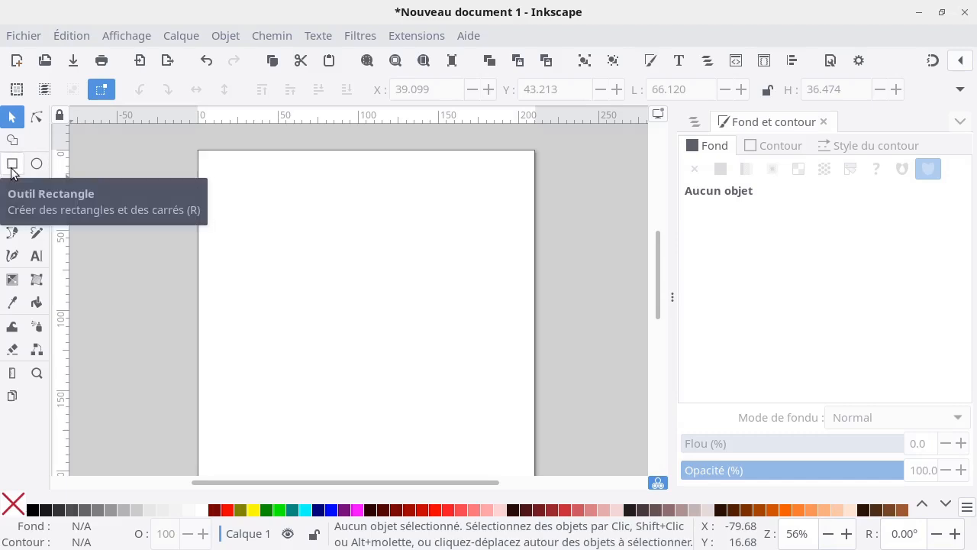
# - Draw a rectangle about 86 by 37 mm in the upper part of the page, keeping millimetres as the unit
pyautogui.click(12, 165)
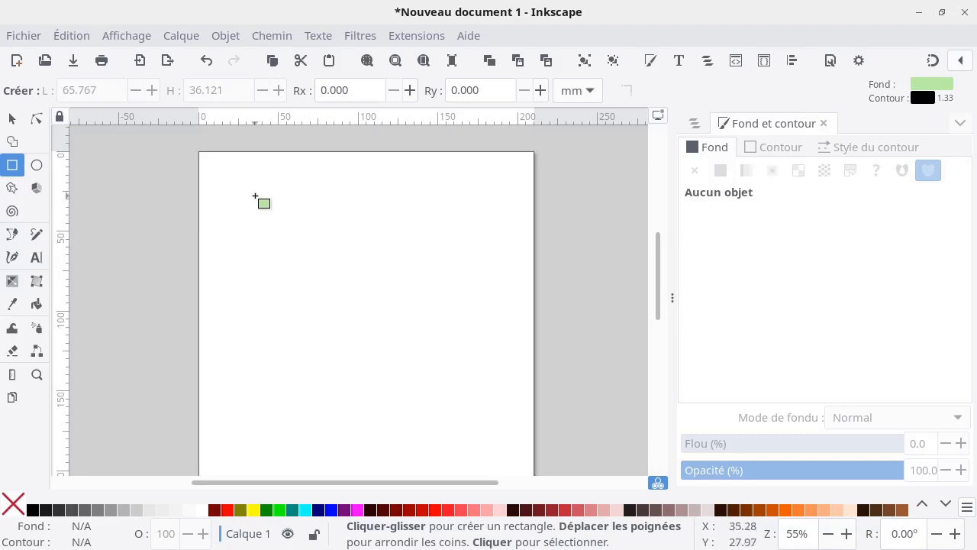
pyautogui.moveTo(256, 195); pyautogui.dragTo(393, 255)
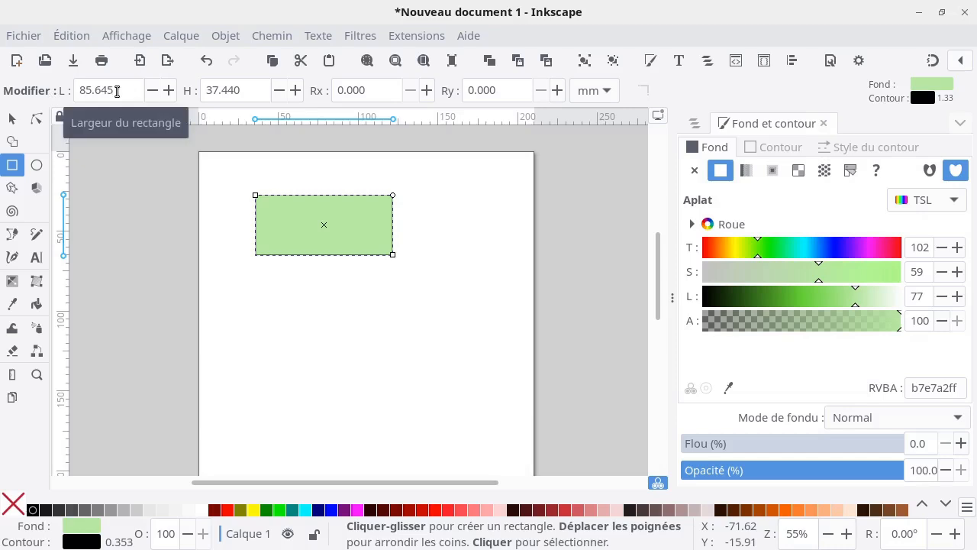
pyautogui.click(611, 95)
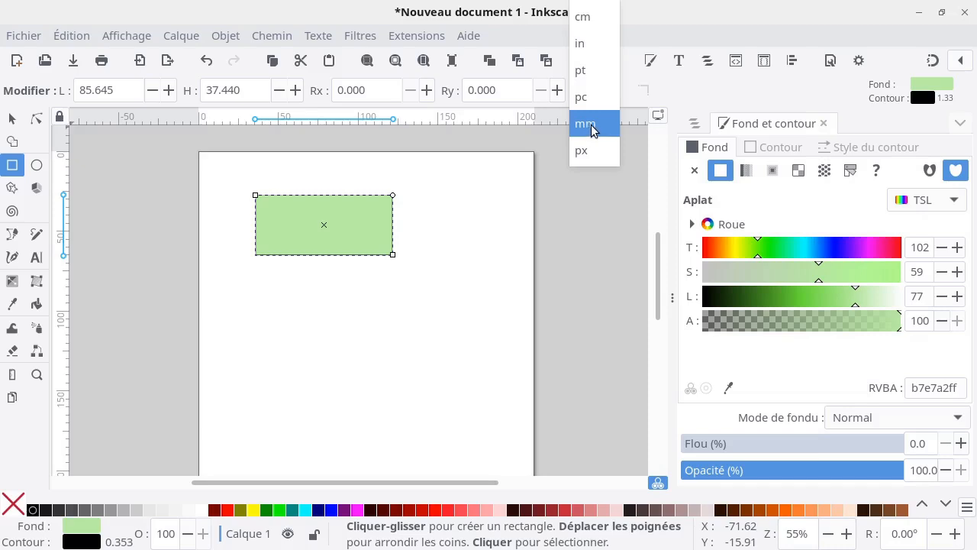
pyautogui.click(592, 129)
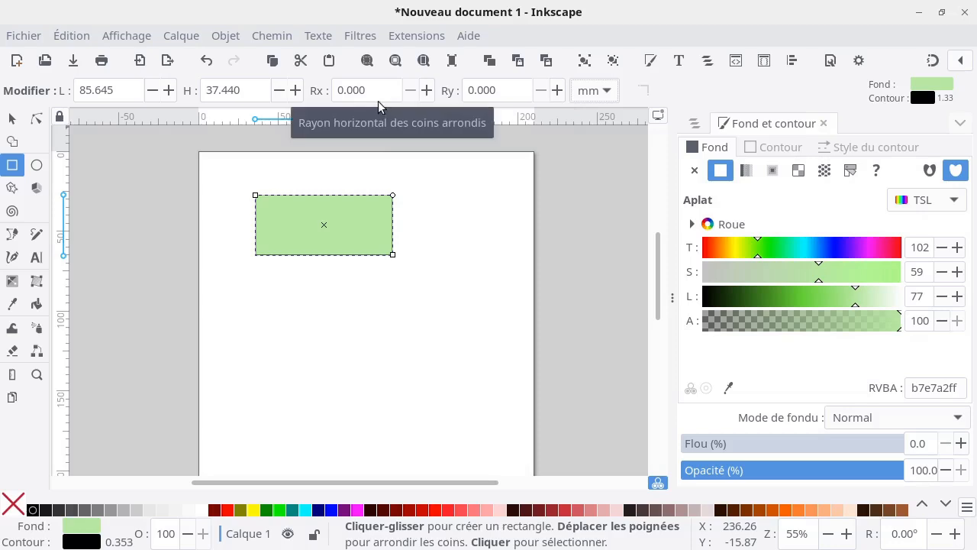
# - Try a horizontal corner radius of 1.6 mm on the rectangle, and reset the radius to 0
pyautogui.click(430, 93)
pyautogui.click(429, 93)
pyautogui.click(430, 93)
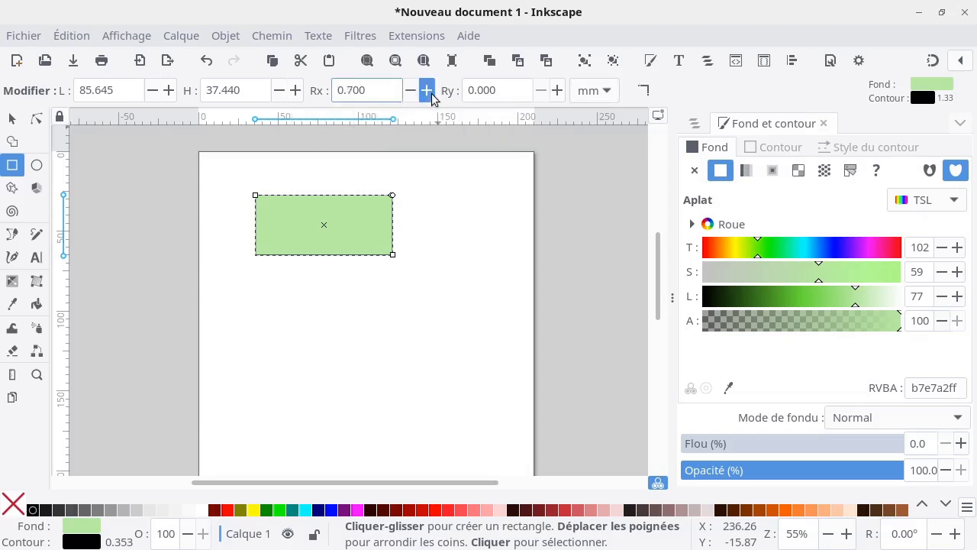
pyautogui.click(429, 93)
pyautogui.click(429, 93)
pyautogui.click(430, 93)
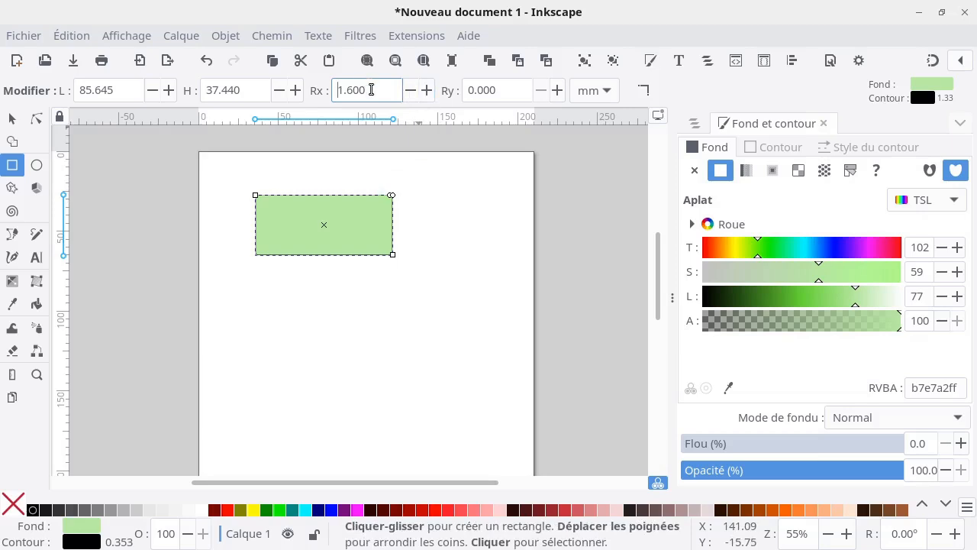
pyautogui.moveTo(371, 90); pyautogui.dragTo(324, 92)
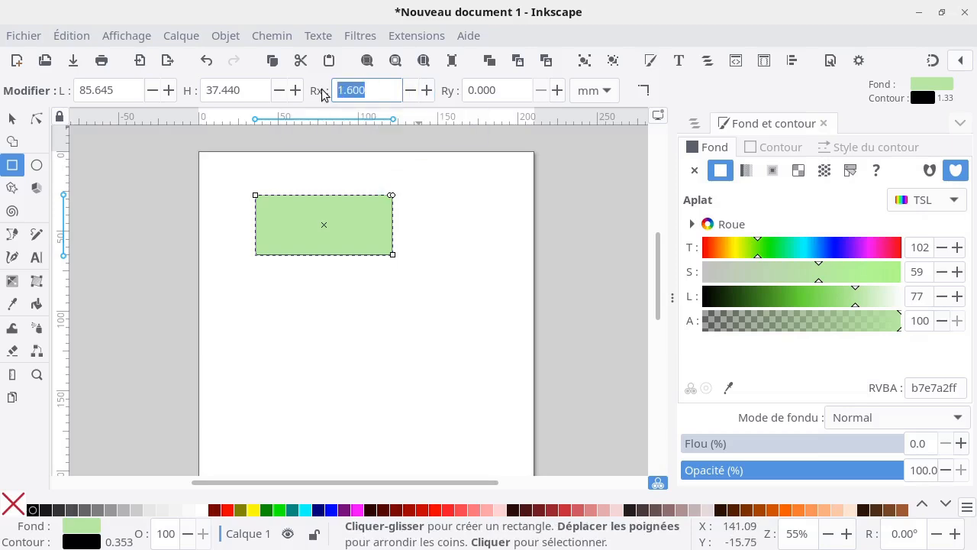
pyautogui.write('0')
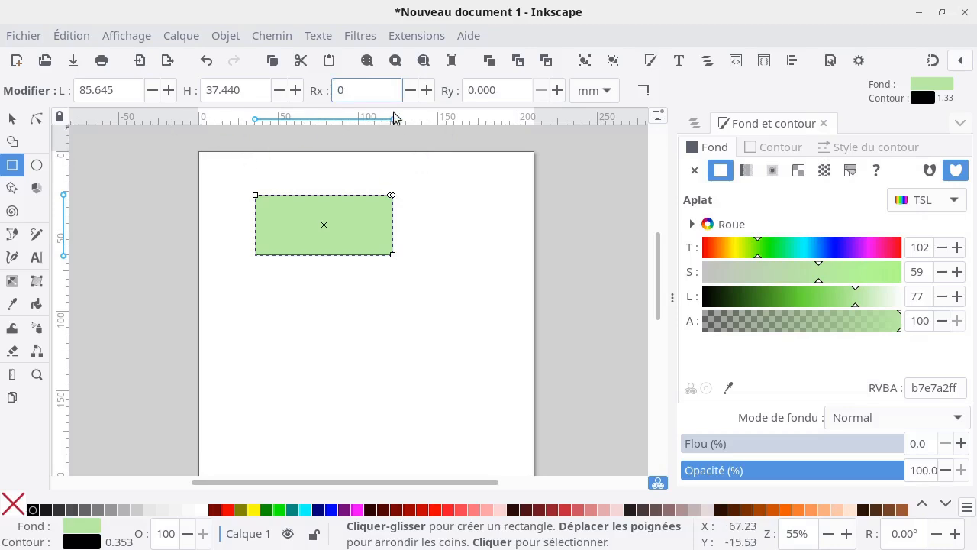
pyautogui.press('Tab')
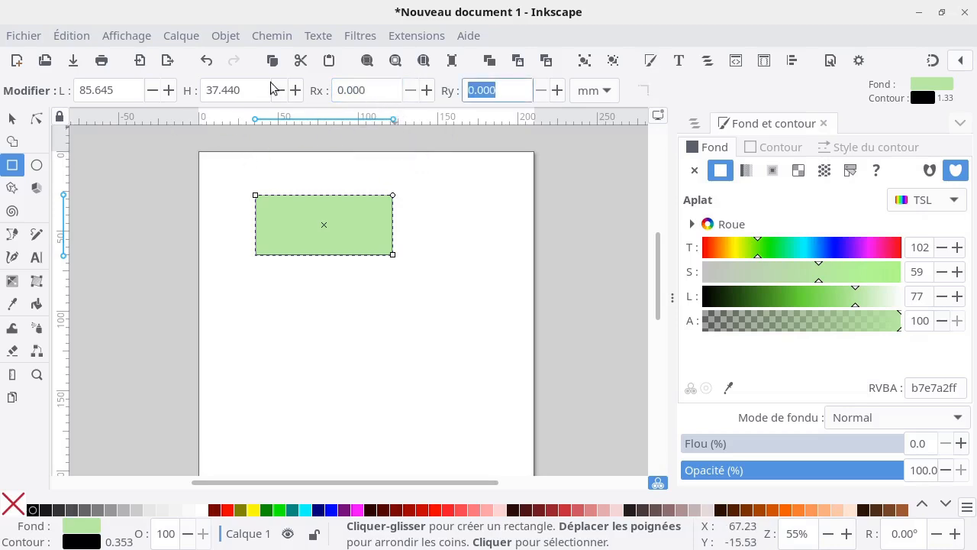
# - Set the rectangle's height to 40 mm and its width to 85 mm
pyautogui.moveTo(251, 91); pyautogui.dragTo(191, 86)
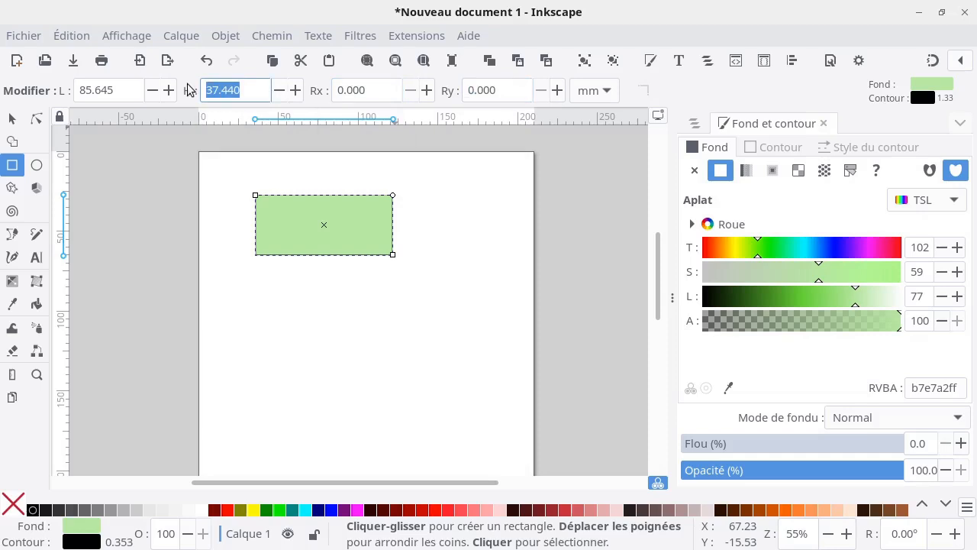
pyautogui.write('40')
pyautogui.press('Tab')
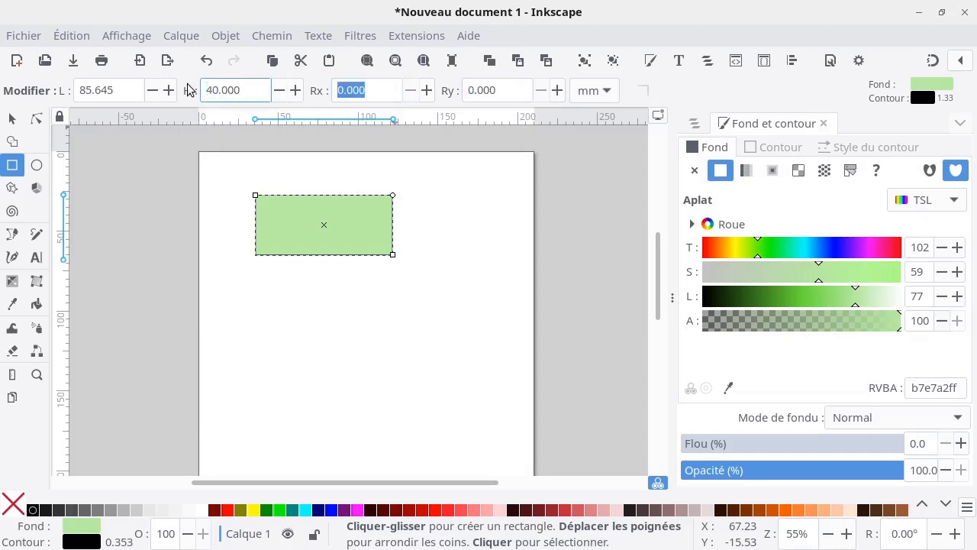
pyautogui.click(126, 93)
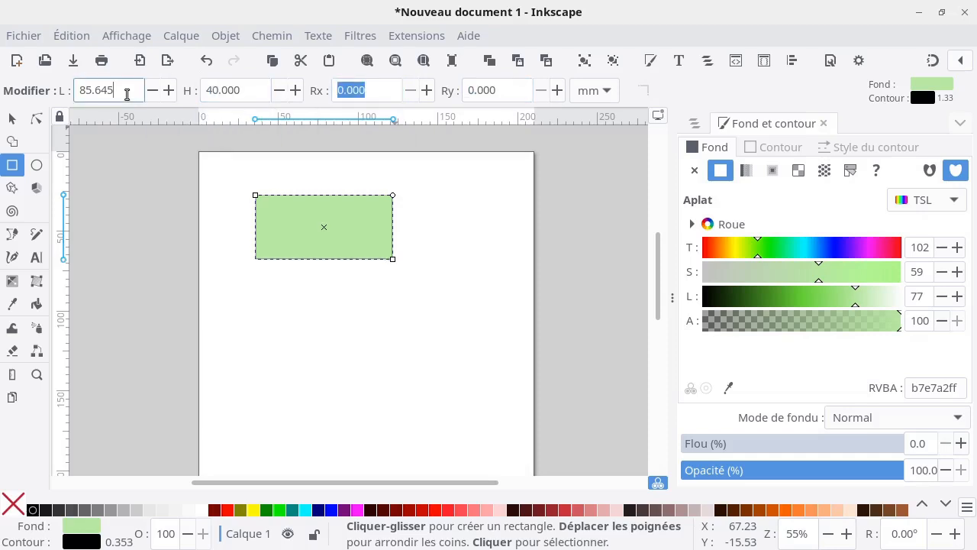
pyautogui.press('BackSpace')
pyautogui.press('BackSpace')
pyautogui.press('BackSpace')
pyautogui.press('BackSpace')
pyautogui.press('Return')
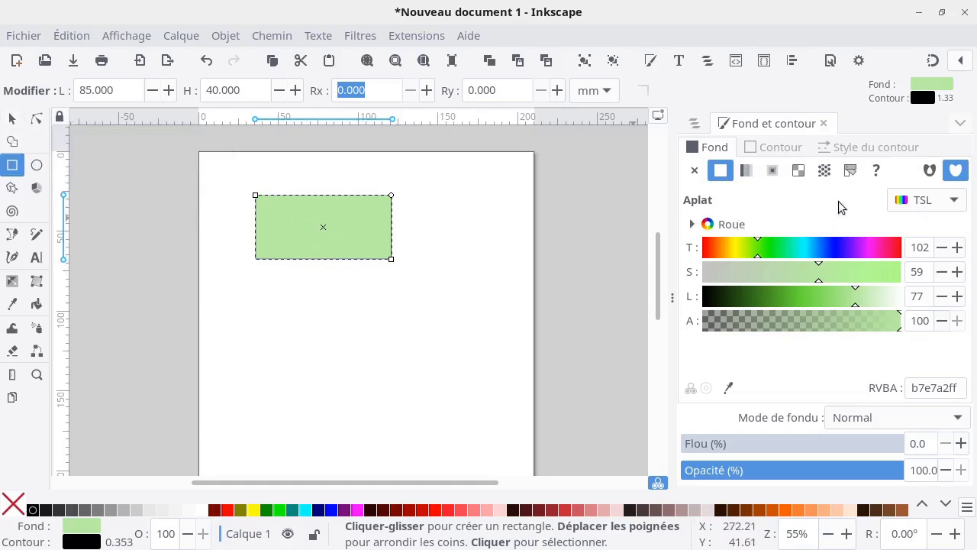
# - Remove the rectangle's fill, and switch it back to a flat colour
pyautogui.click(231, 36)
pyautogui.click(261, 53)
pyautogui.click(695, 171)
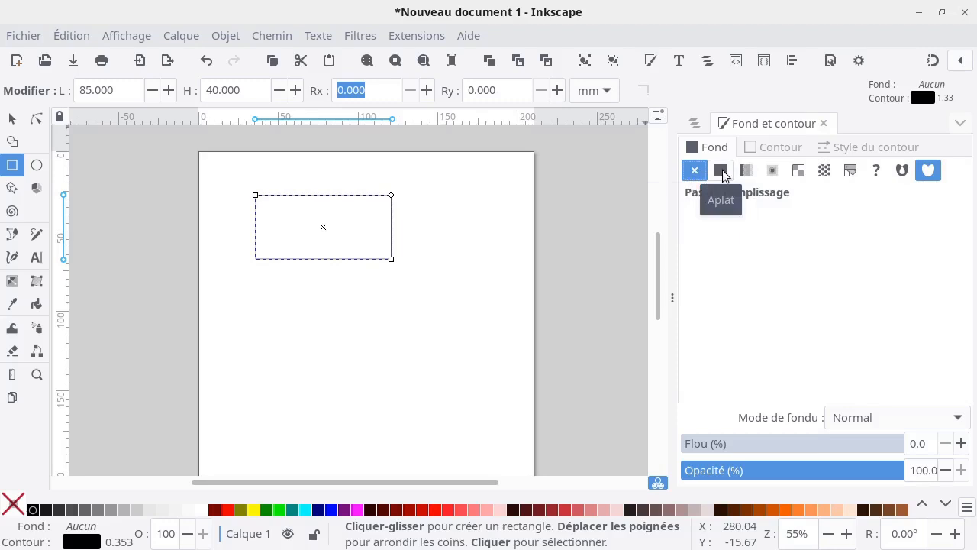
pyautogui.click(721, 171)
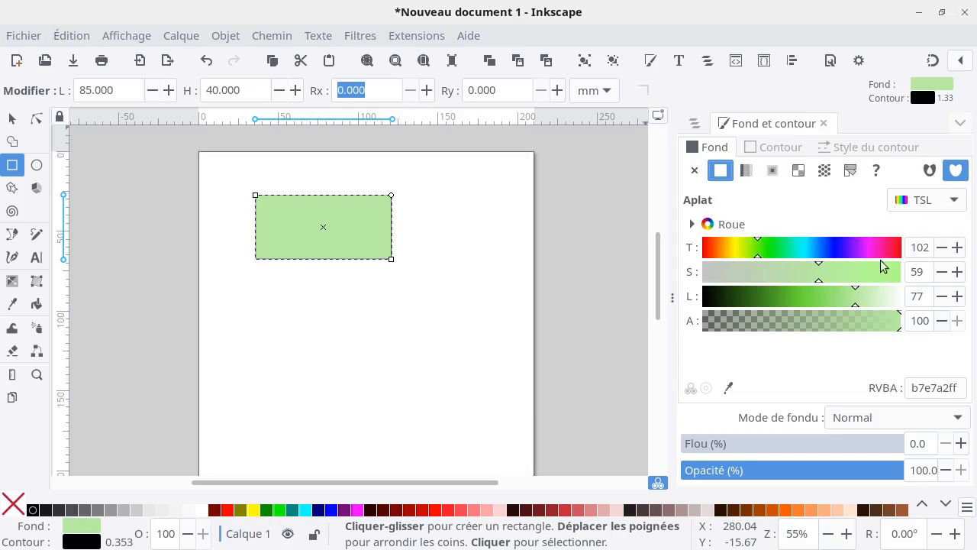
# - Change the rectangle's flat fill to light purple in TSL mode, with a hue of about 255
pyautogui.click(948, 203)
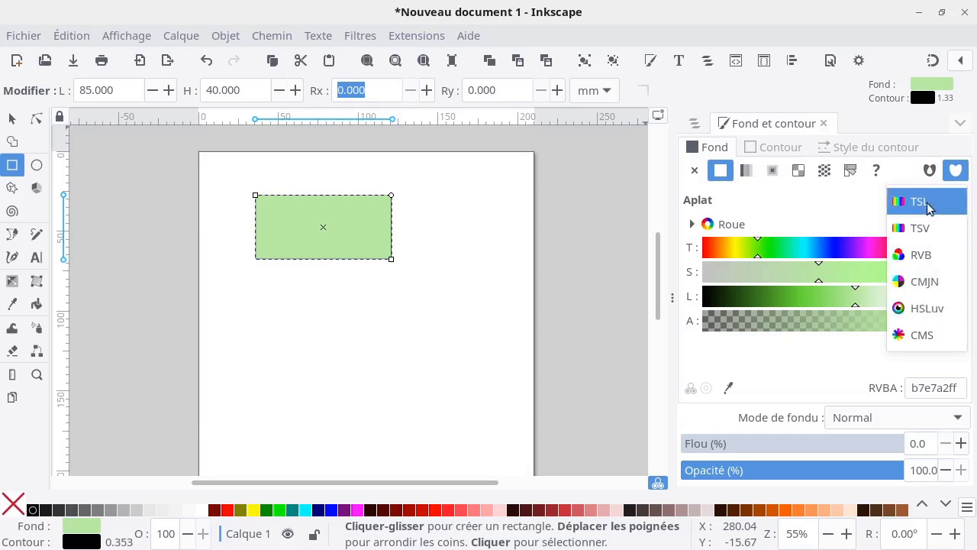
pyautogui.click(927, 200)
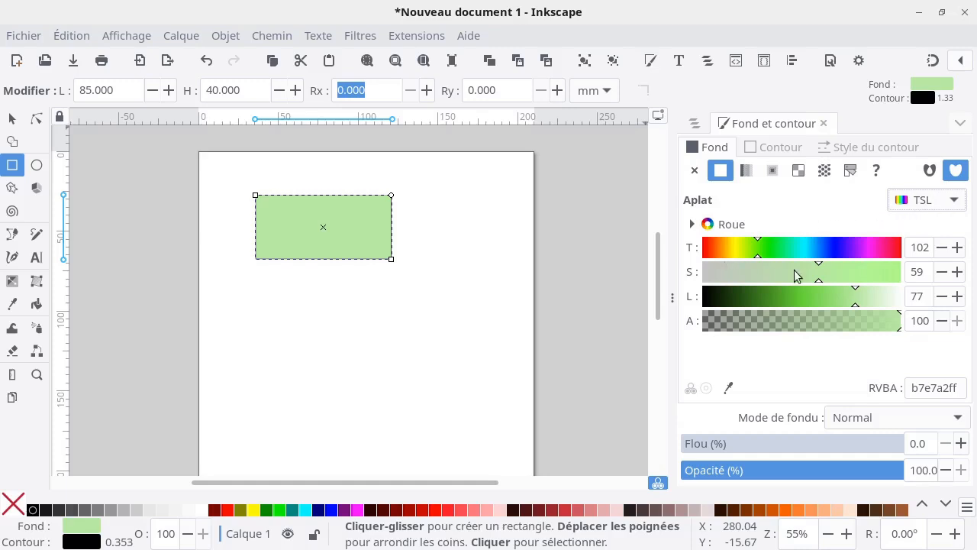
pyautogui.click(843, 248)
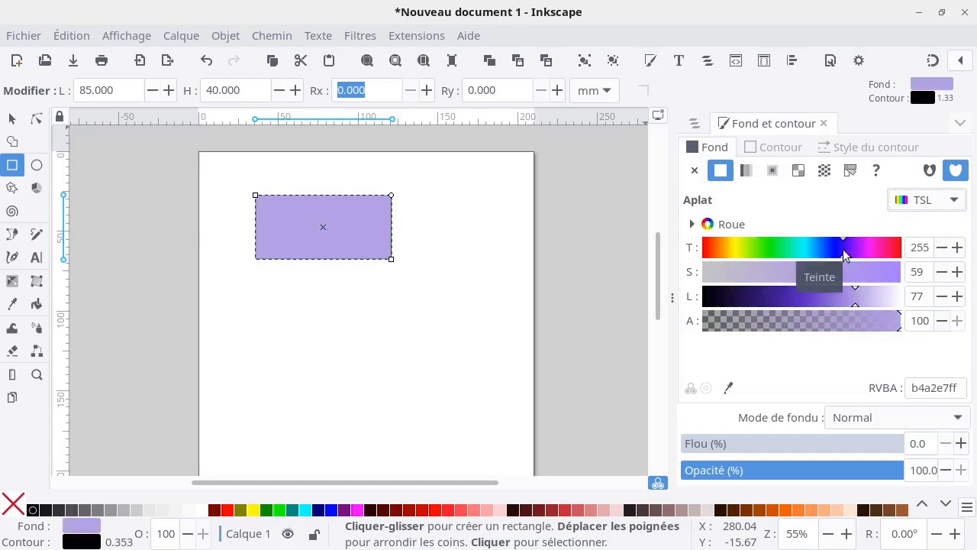
pyautogui.click(841, 256)
# - Switch the unit of the rectangle's stroke width to points
pyautogui.click(767, 150)
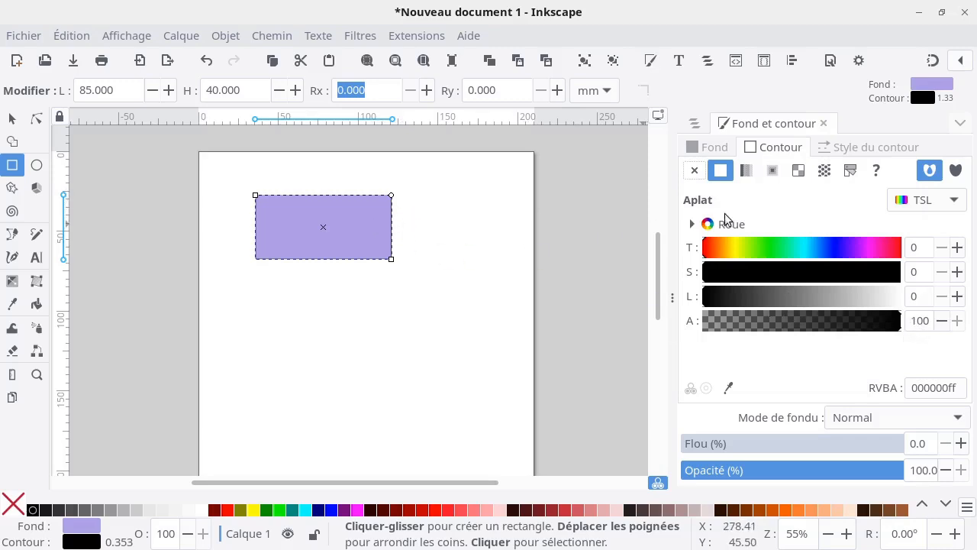
pyautogui.click(878, 152)
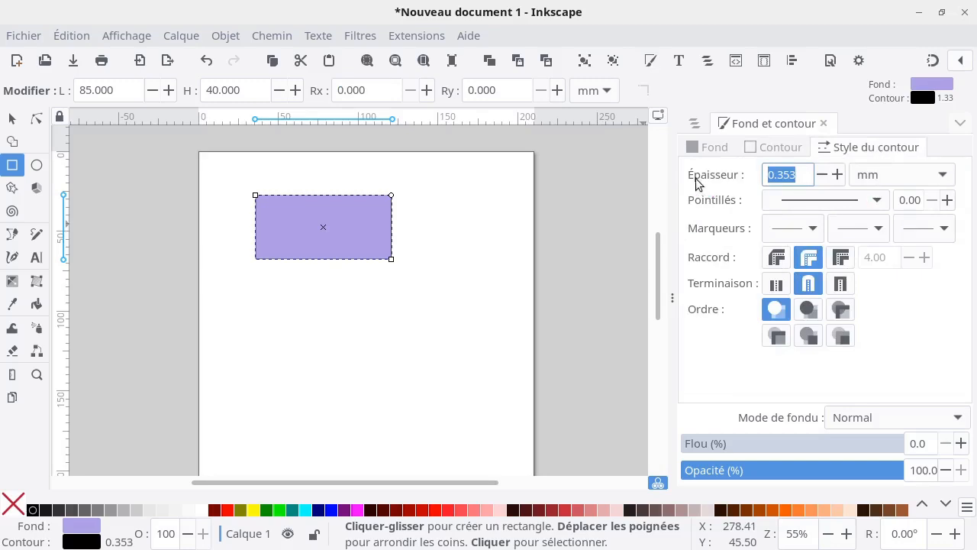
pyautogui.click(881, 177)
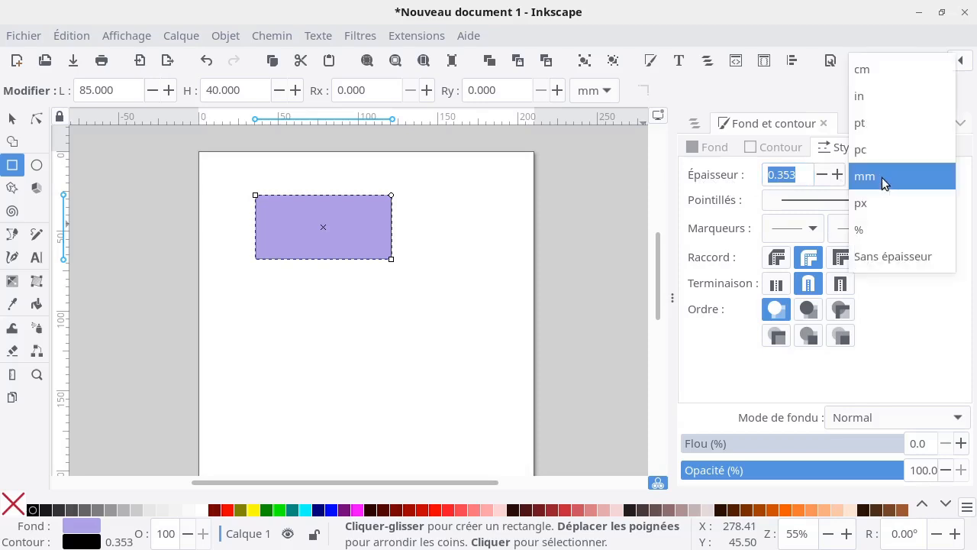
pyautogui.click(919, 125)
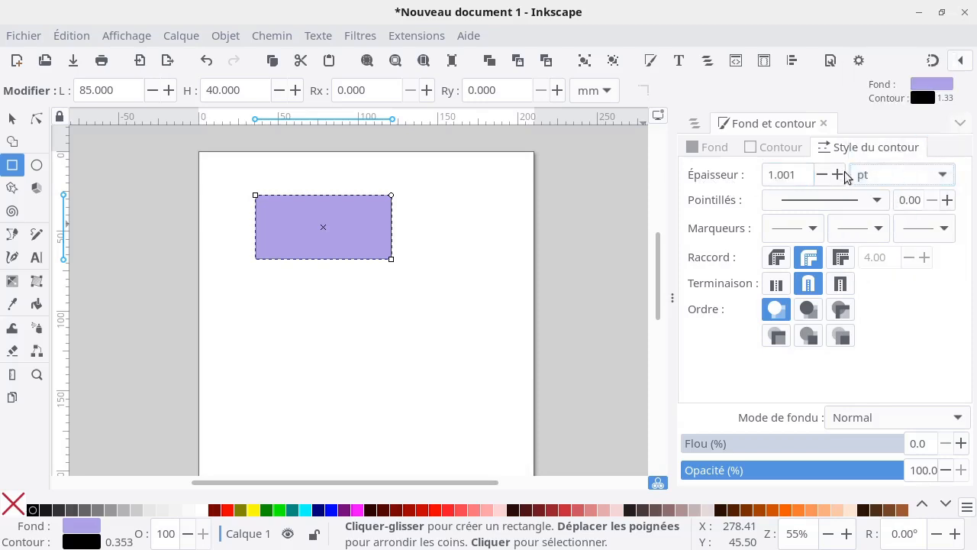
pyautogui.click(802, 175)
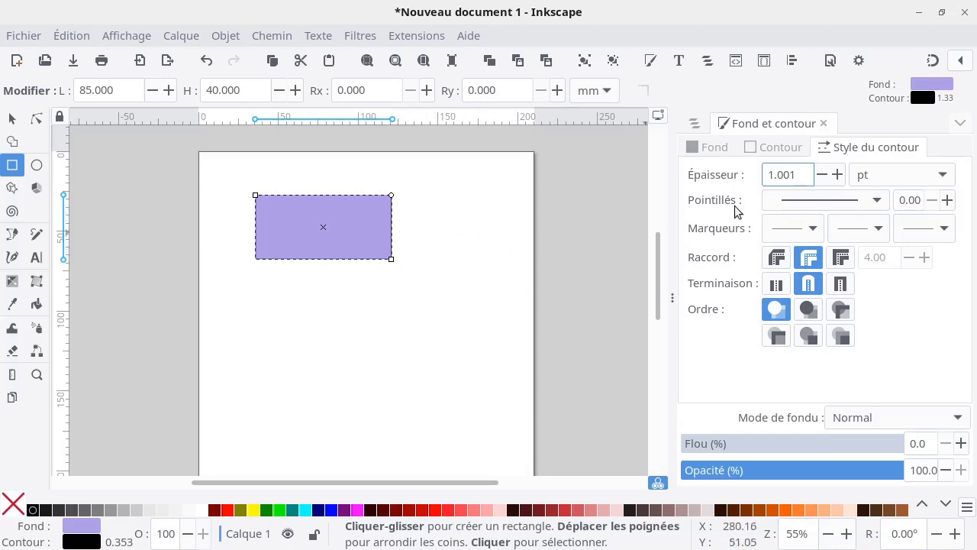
# - Examine the dash patterns and the start markers available for the rectangle's stroke
pyautogui.click(880, 201)
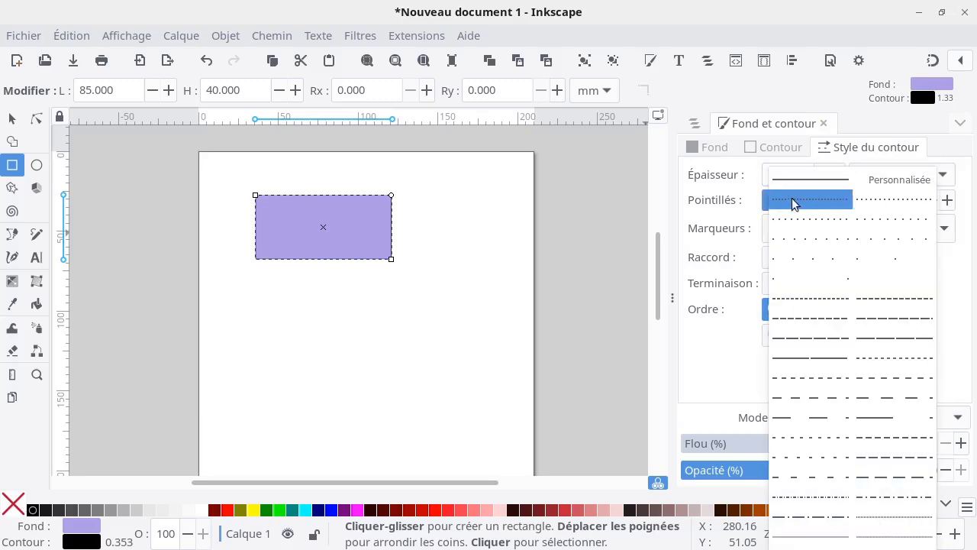
pyautogui.click(715, 344)
pyautogui.click(815, 231)
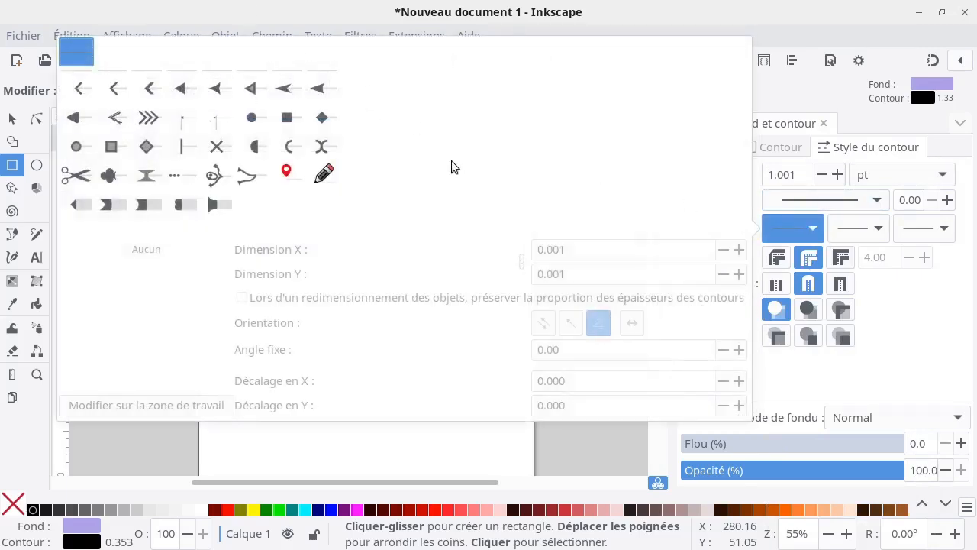
pyautogui.click(900, 316)
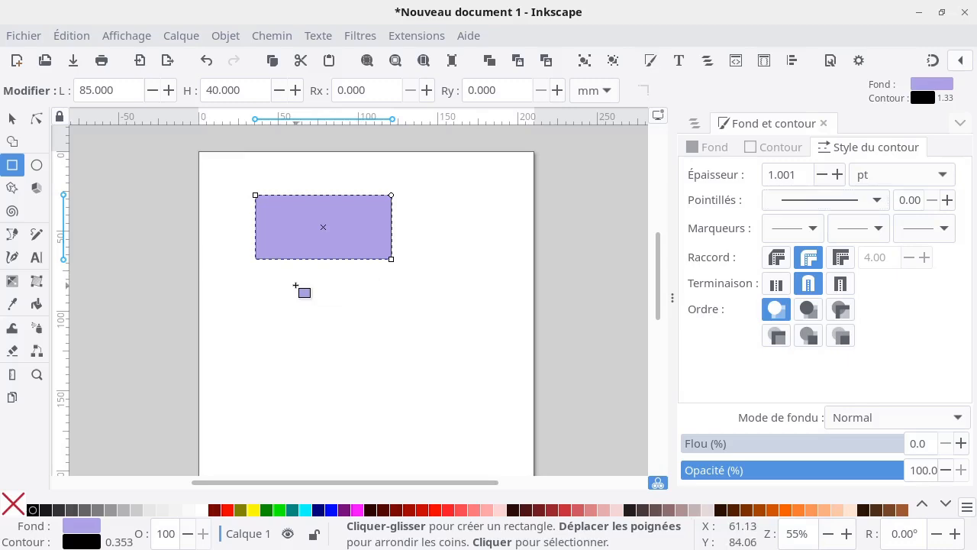
# - Draw a constrained square with sides of about 44 mm below the first rectangle
pyautogui.moveTo(296, 286); pyautogui.dragTo(460, 370)
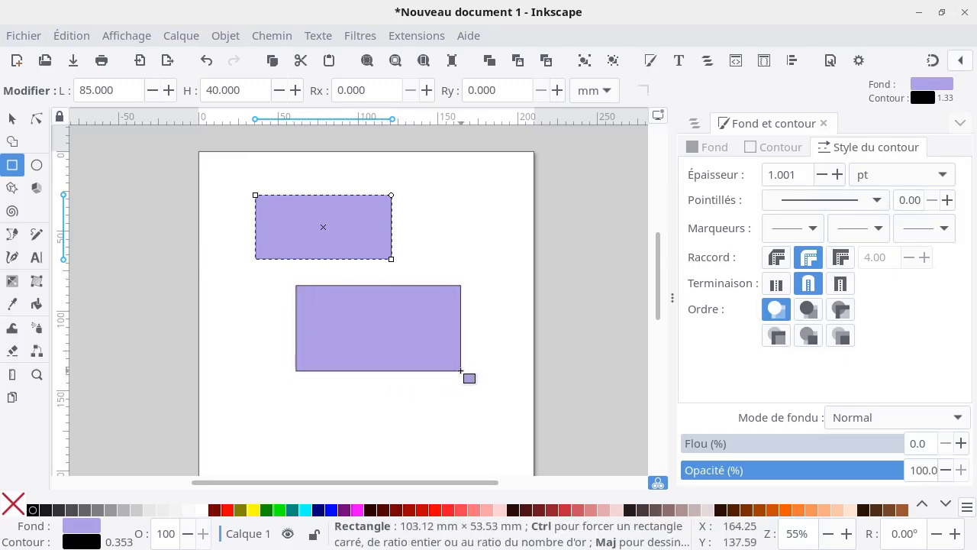
pyautogui.moveTo(460, 371); pyautogui.dragTo(387, 341)
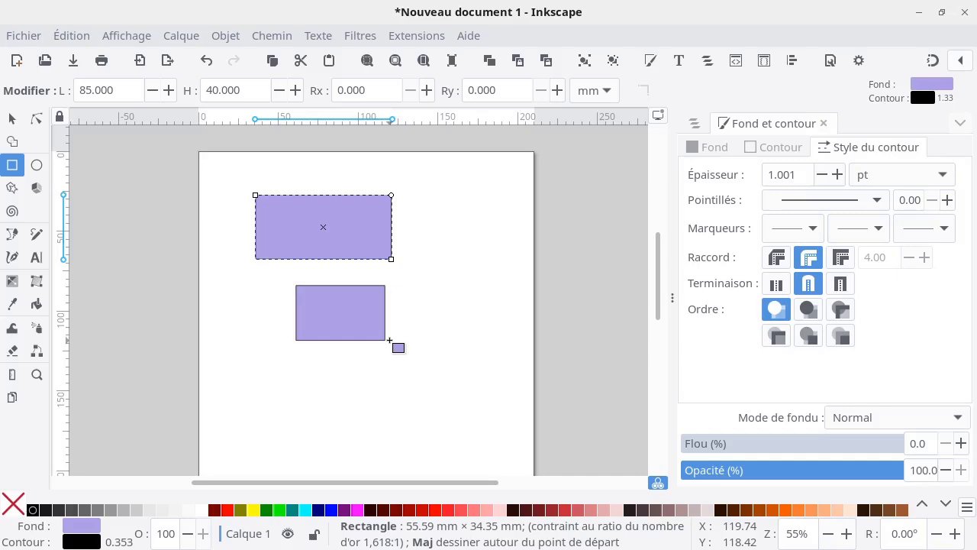
pyautogui.moveTo(389, 340); pyautogui.dragTo(370, 357)
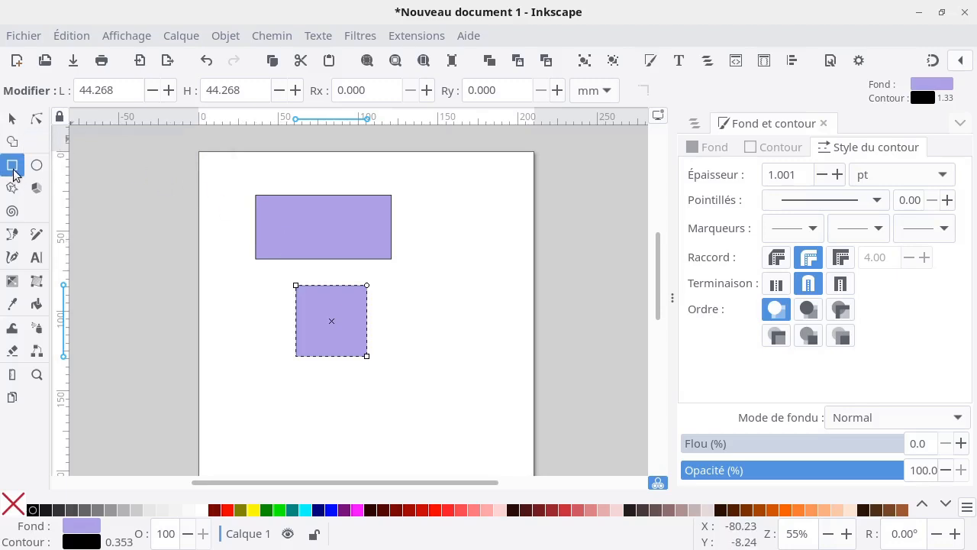
# - Move the square to about X 96, Y 79 mm and the rectangle to about X 69, Y 81 mm so they overlap
pyautogui.click(12, 120)
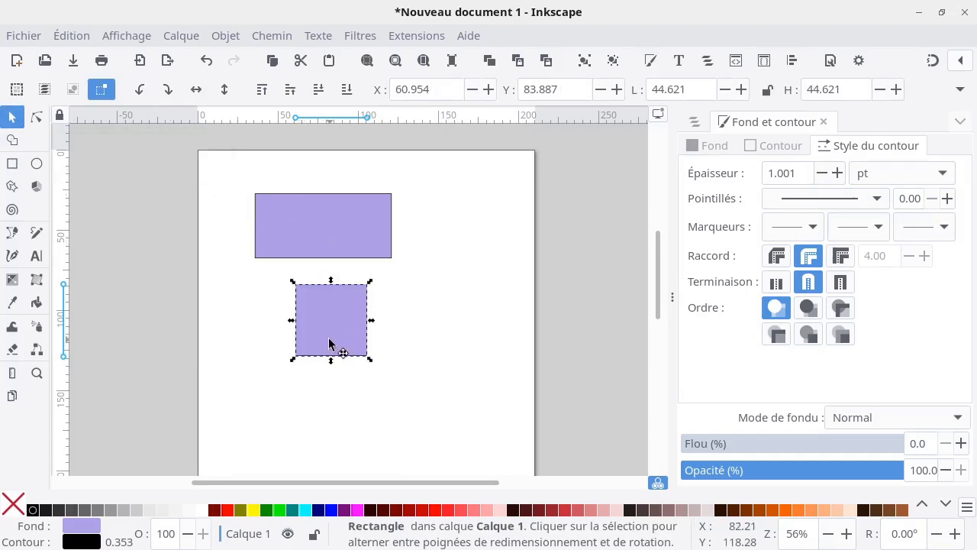
pyautogui.moveTo(329, 344); pyautogui.dragTo(389, 336)
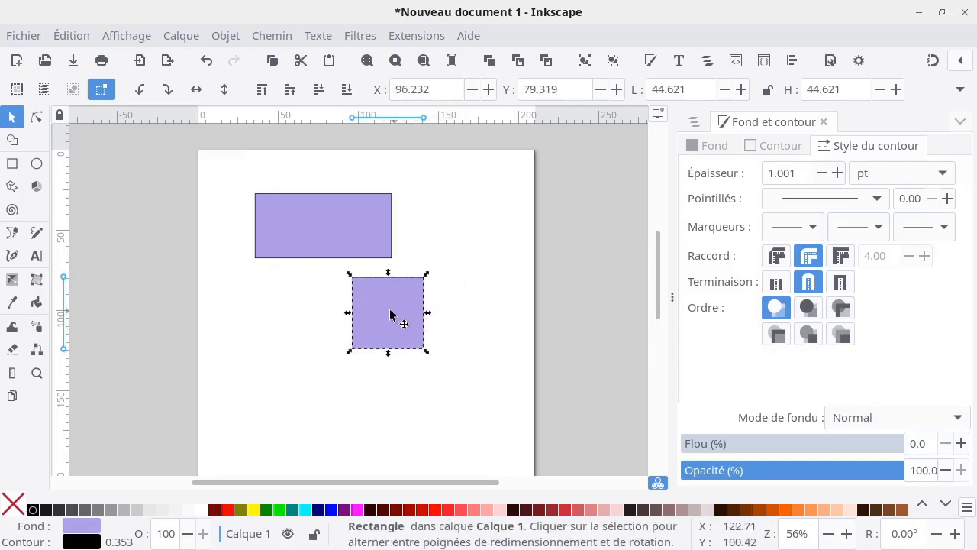
pyautogui.click(328, 232)
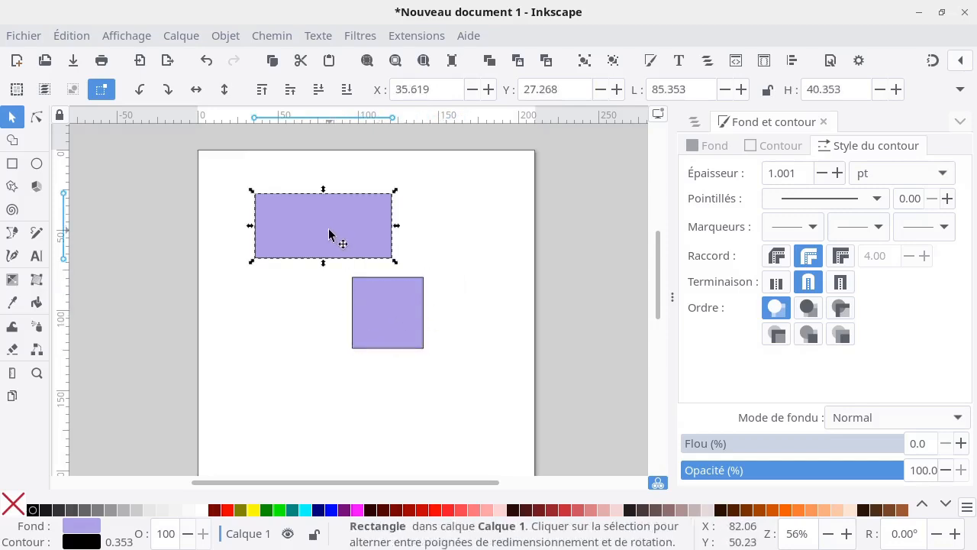
pyautogui.moveTo(327, 238); pyautogui.dragTo(387, 331)
pyautogui.click(474, 289)
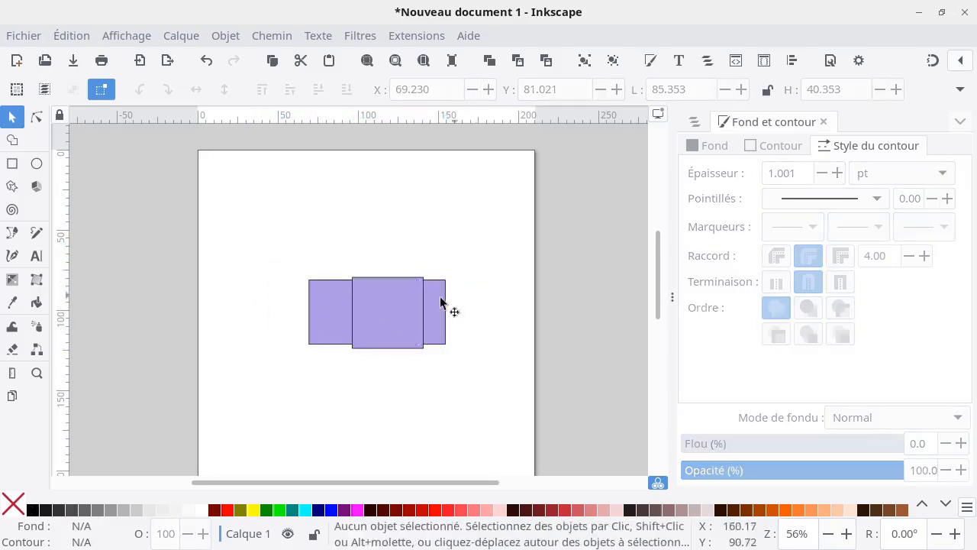
# - Send the square to the bottom of the stacking order, behind the wide rectangle
pyautogui.click(322, 311)
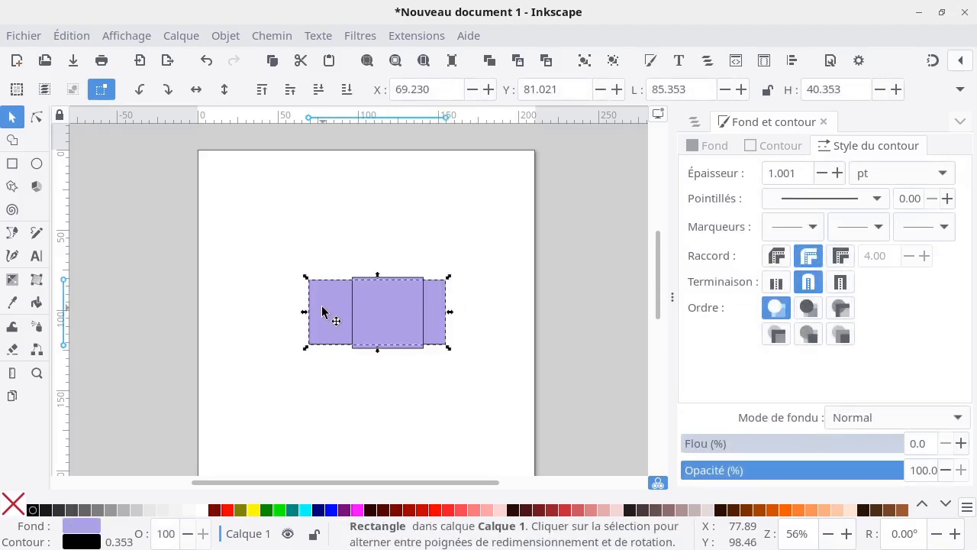
pyautogui.click(408, 318)
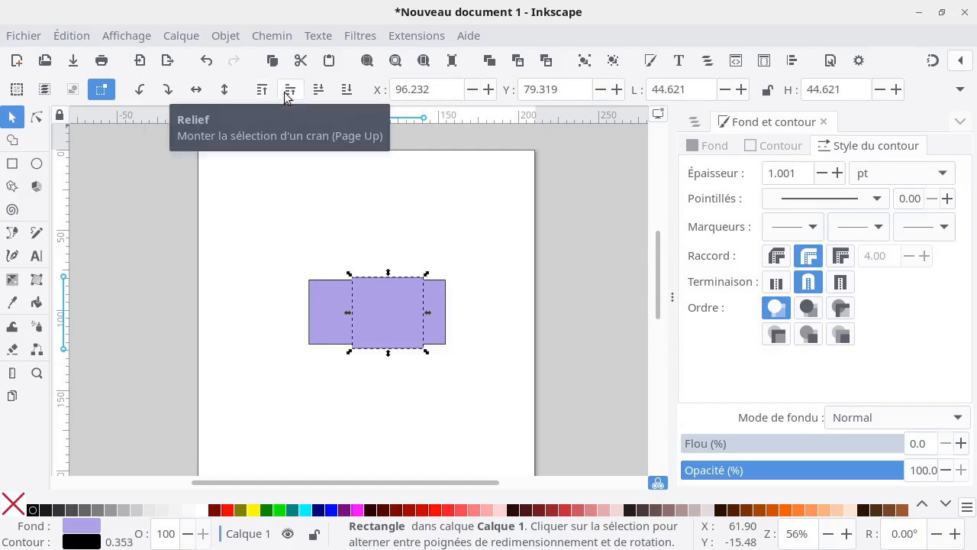
pyautogui.click(346, 90)
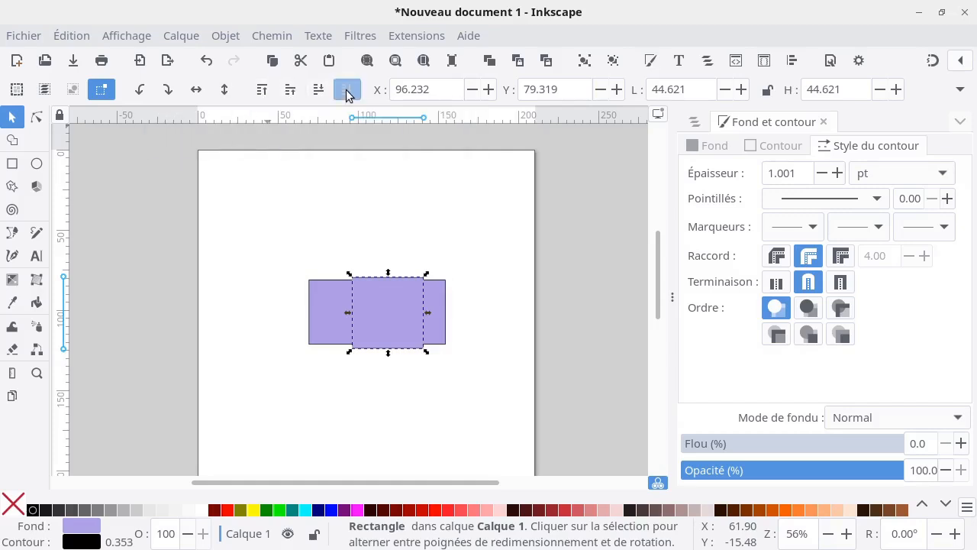
pyautogui.click(383, 241)
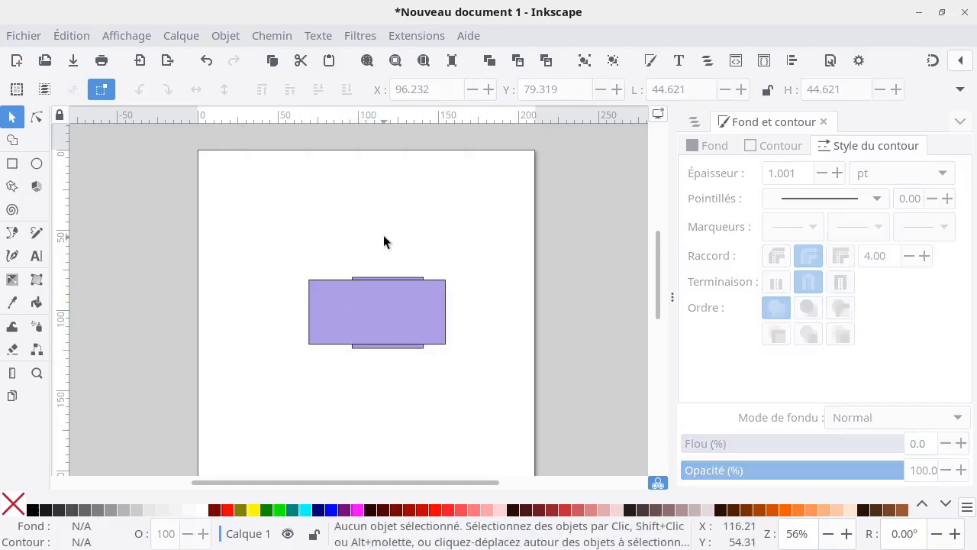
# - Select the square hidden beneath the rectangle, and move the rectangle down to about X 69, Y 100 mm
pyautogui.click(372, 349)
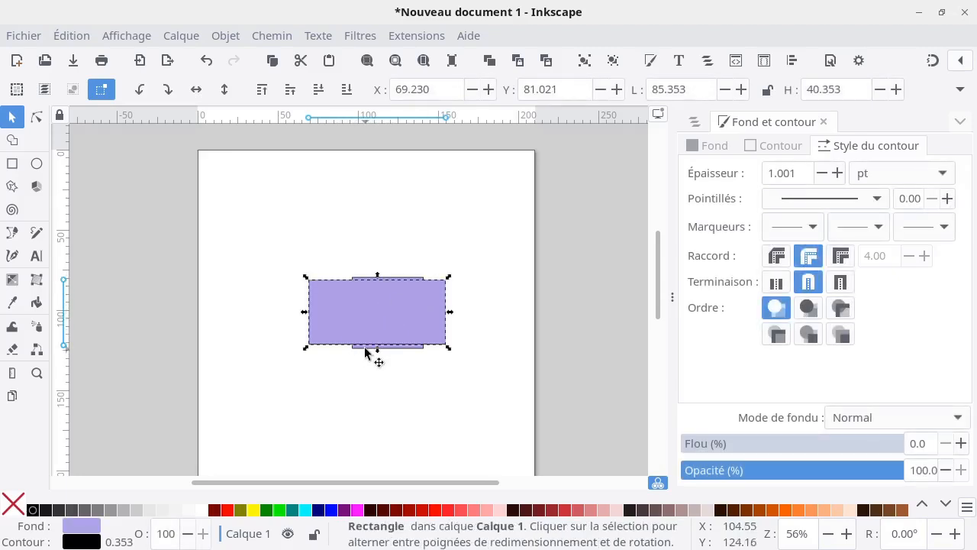
pyautogui.keyDown('alt'); pyautogui.click(402, 329); pyautogui.keyUp('alt')
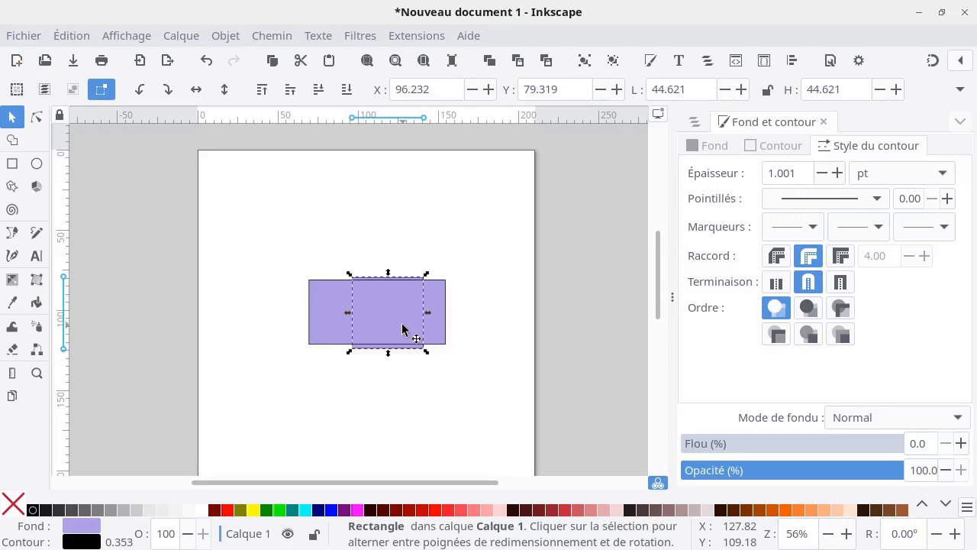
pyautogui.moveTo(404, 331); pyautogui.dragTo(408, 356)
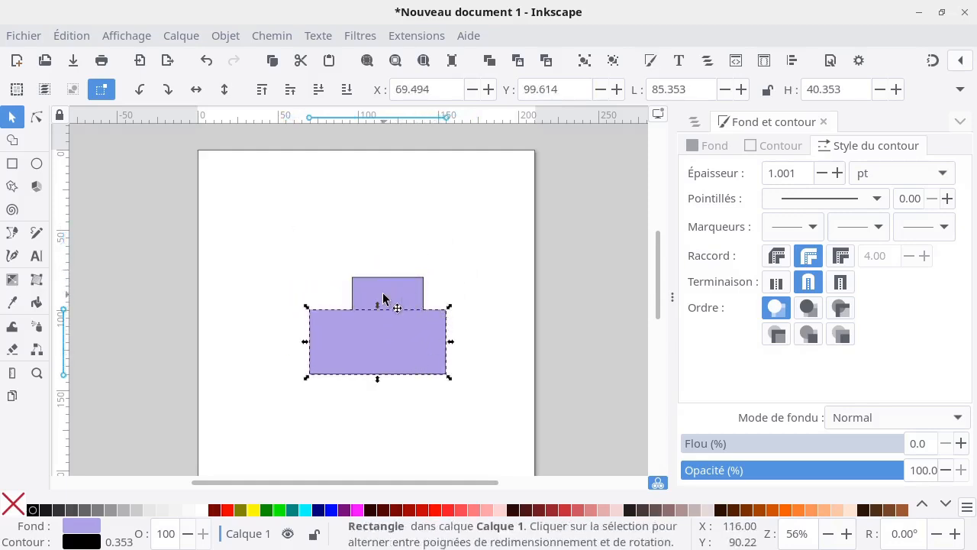
# - Select the square underneath the rectangle and nudge it vertically and to the left to about X 91, Y 67 mm
pyautogui.keyDown('alt'); pyautogui.click(390, 332); pyautogui.keyUp('alt')
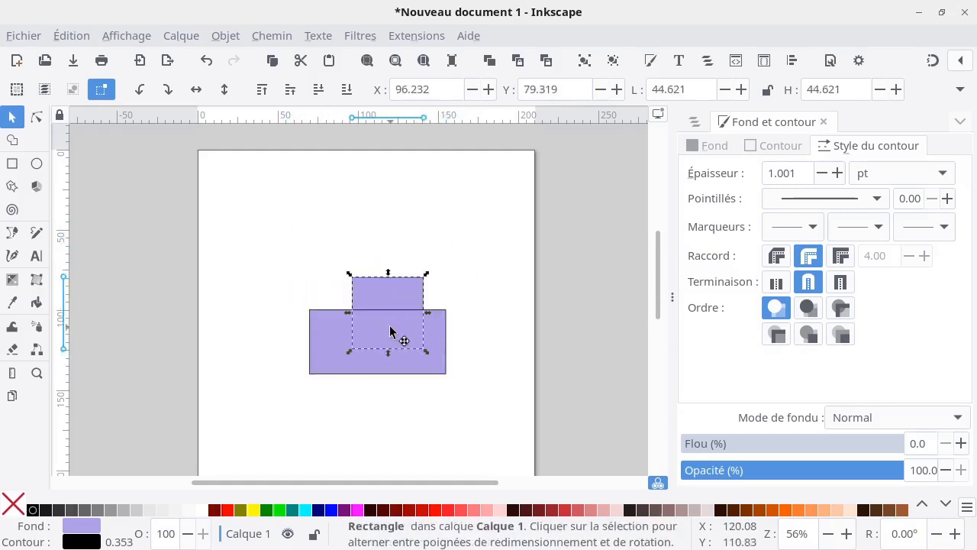
pyautogui.press('Up')
pyautogui.press('Up')
pyautogui.press('Up')
pyautogui.press('Up')
pyautogui.press('Up')
pyautogui.press('Up')
pyautogui.press('Up')
pyautogui.press('Up')
pyautogui.press('Up')
pyautogui.press('Up')
pyautogui.press('Up')
pyautogui.press('Up')
pyautogui.press('Up')
pyautogui.press('Up')
pyautogui.press('Up')
pyautogui.press('Up')
pyautogui.press('Up')
pyautogui.press('Up')
pyautogui.press('Up')
pyautogui.press('Up')
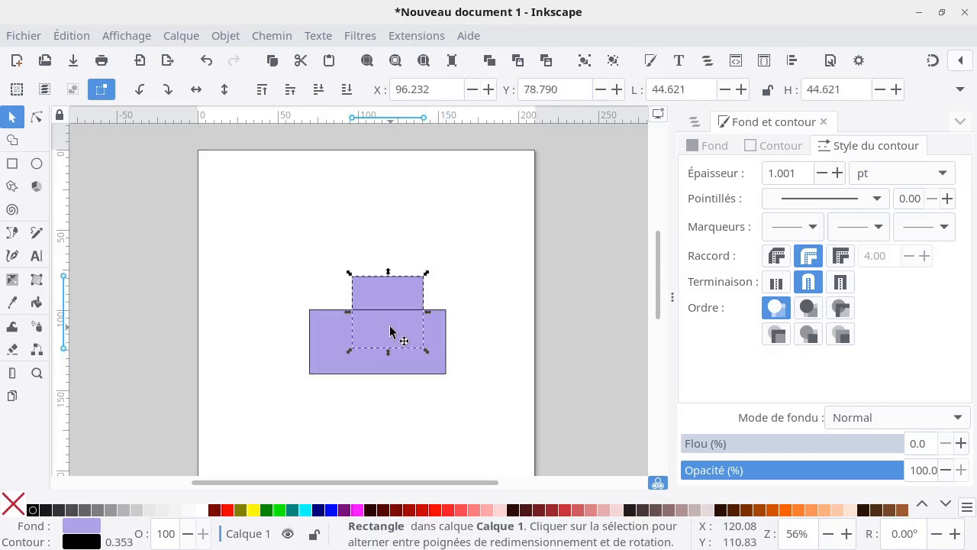
pyautogui.press('Down')
pyautogui.press('Down')
pyautogui.press('Down')
pyautogui.press('Down')
pyautogui.press('Down')
pyautogui.press('Down')
pyautogui.press('Down')
pyautogui.press('Down')
pyautogui.press('Down')
pyautogui.press('Down')
pyautogui.press('Down')
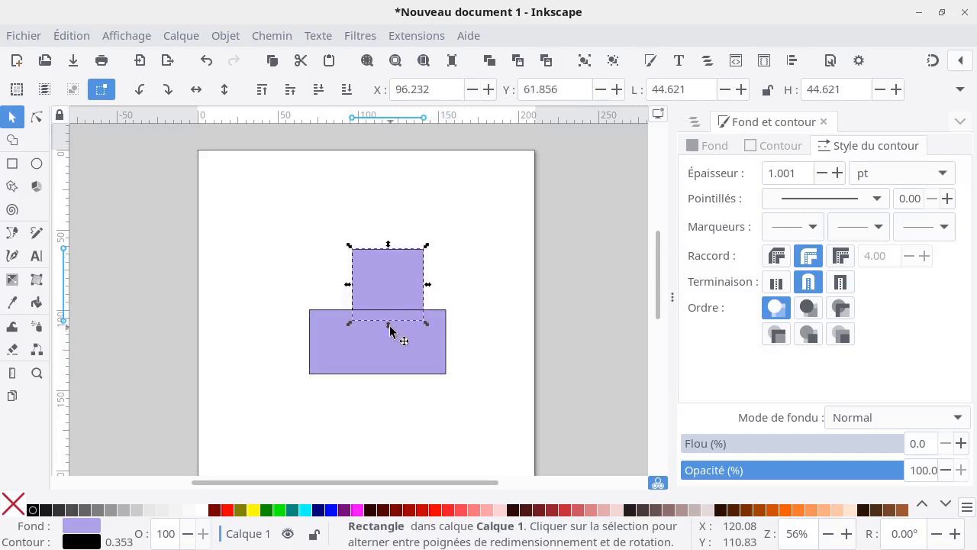
pyautogui.press('Up')
pyautogui.press('Left')
pyautogui.press('Left')
pyautogui.press('Left')
pyautogui.press('Left')
pyautogui.press('Left')
pyautogui.press('Left')
pyautogui.press('Left')
pyautogui.press('Left')
pyautogui.press('Left')
pyautogui.press('Left')
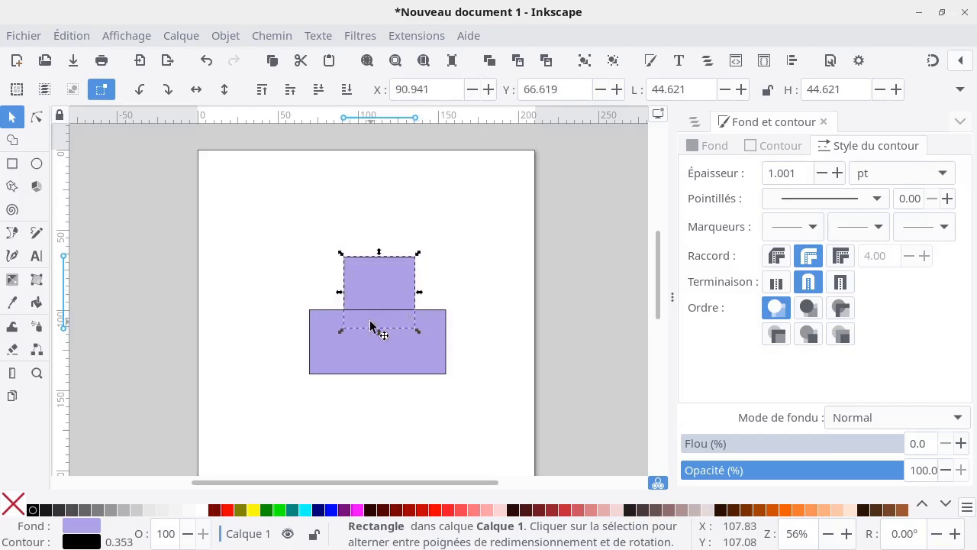
pyautogui.click(435, 333)
pyautogui.rightClick(434, 333)
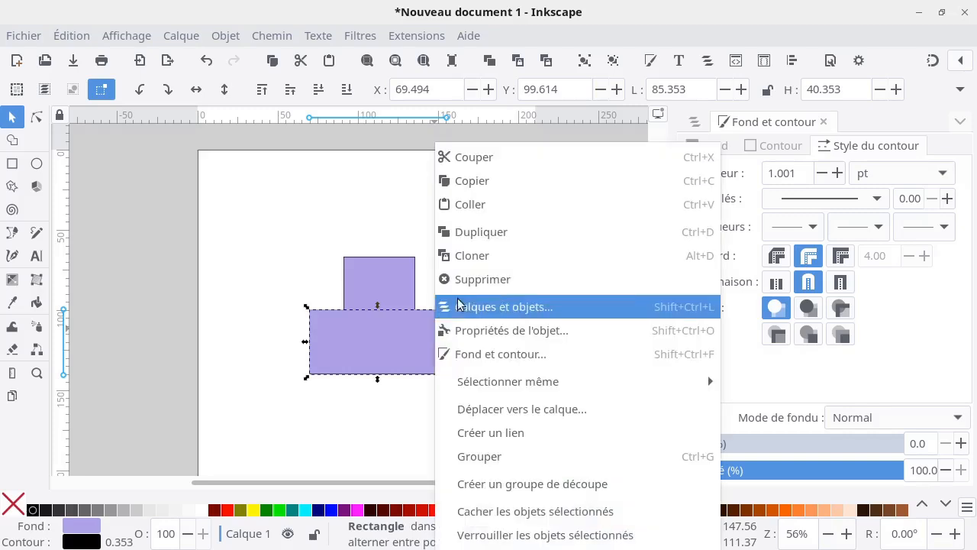
pyautogui.click(372, 320)
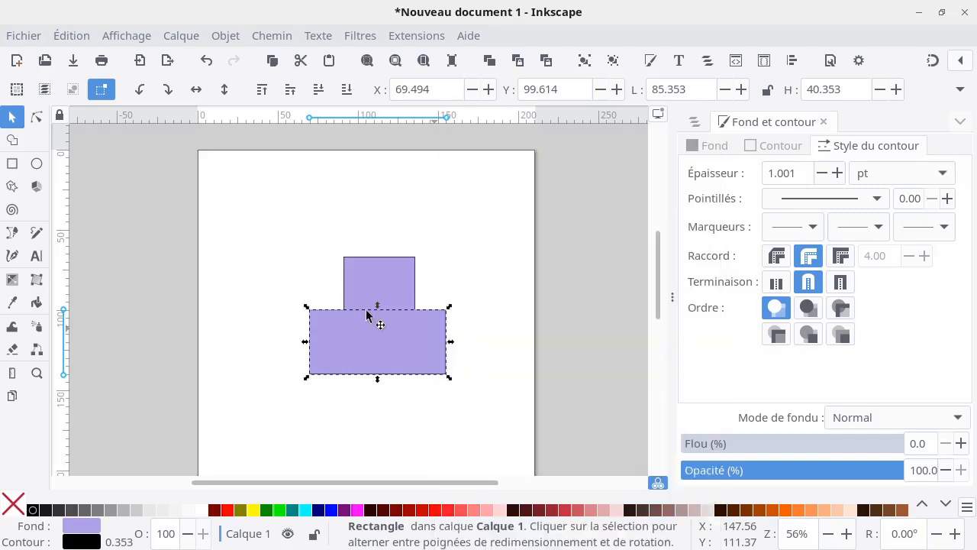
# - Move the square up clear of the rectangle and scale it proportionally to about 48.5 mm per side
pyautogui.click(408, 294)
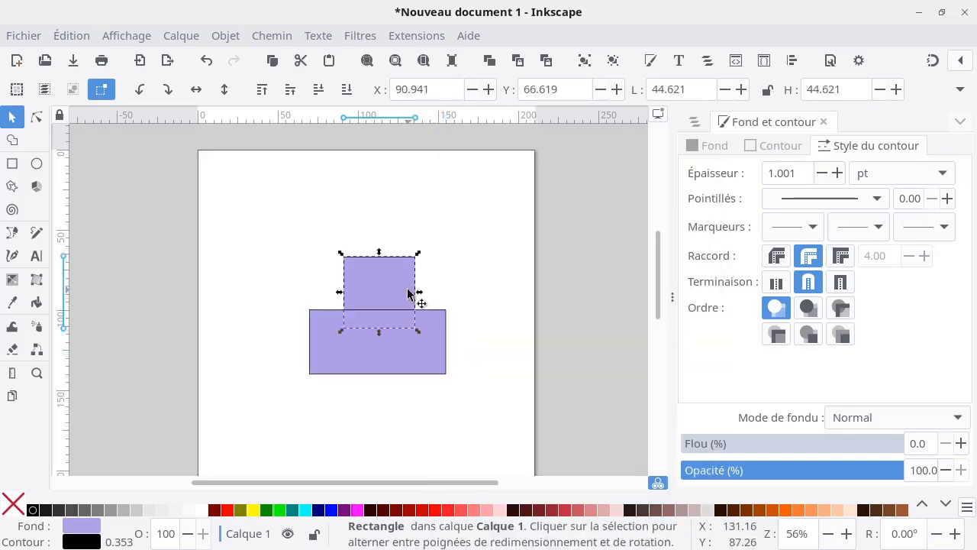
pyautogui.moveTo(373, 290); pyautogui.dragTo(367, 242)
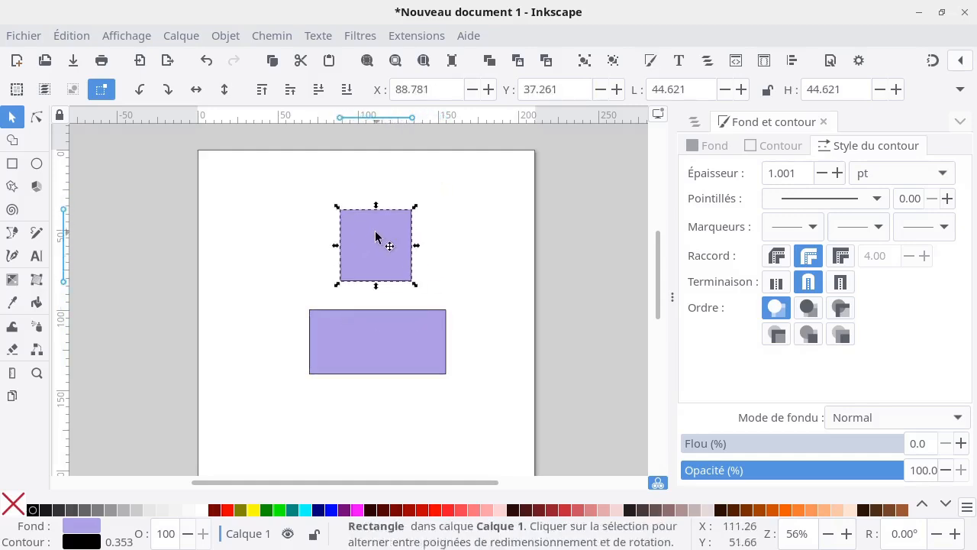
pyautogui.rightClick(415, 207)
pyautogui.click(333, 215)
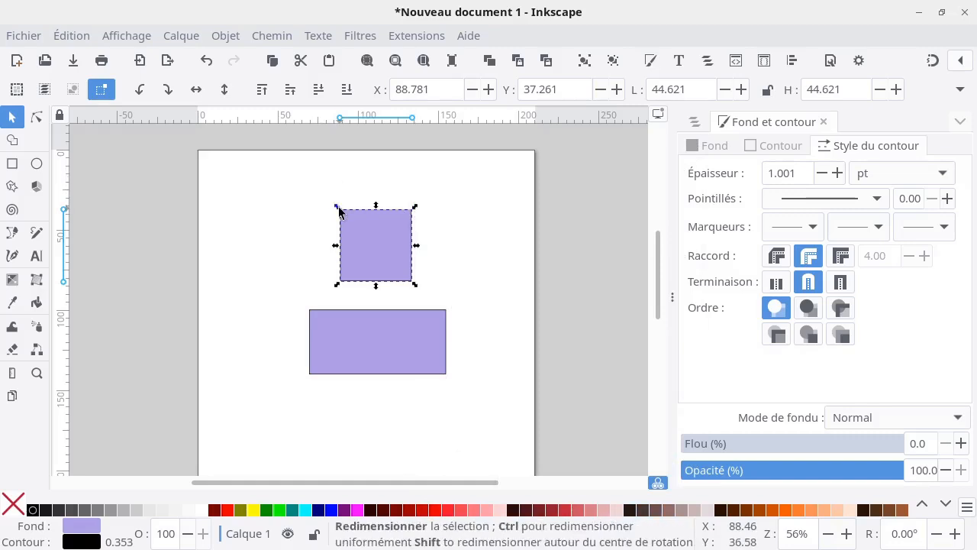
pyautogui.moveTo(338, 212); pyautogui.dragTo(305, 190)
pyautogui.moveTo(304, 193); pyautogui.dragTo(327, 204)
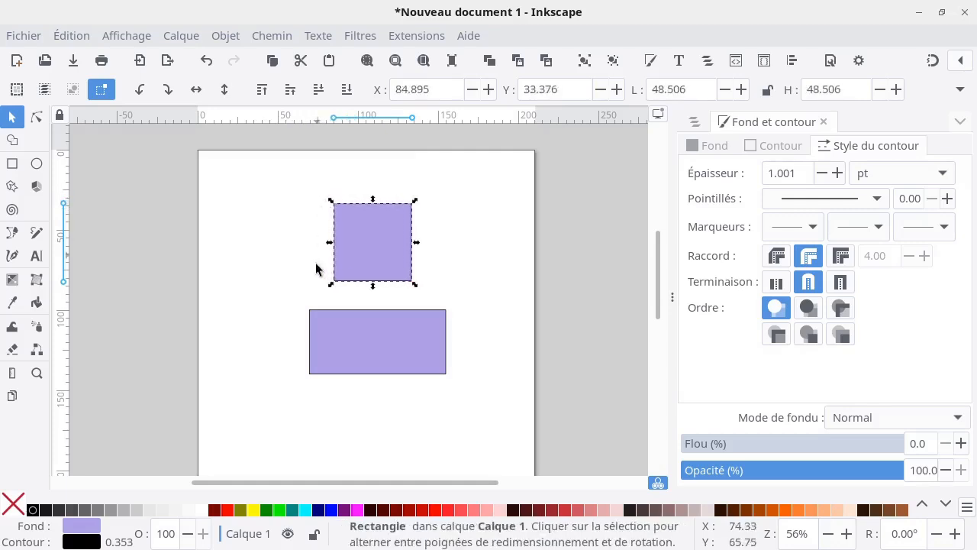
# - Resize the lower rectangle from its upper-left corner and top edge to about 75 mm wide and 43 mm high
pyautogui.click(366, 361)
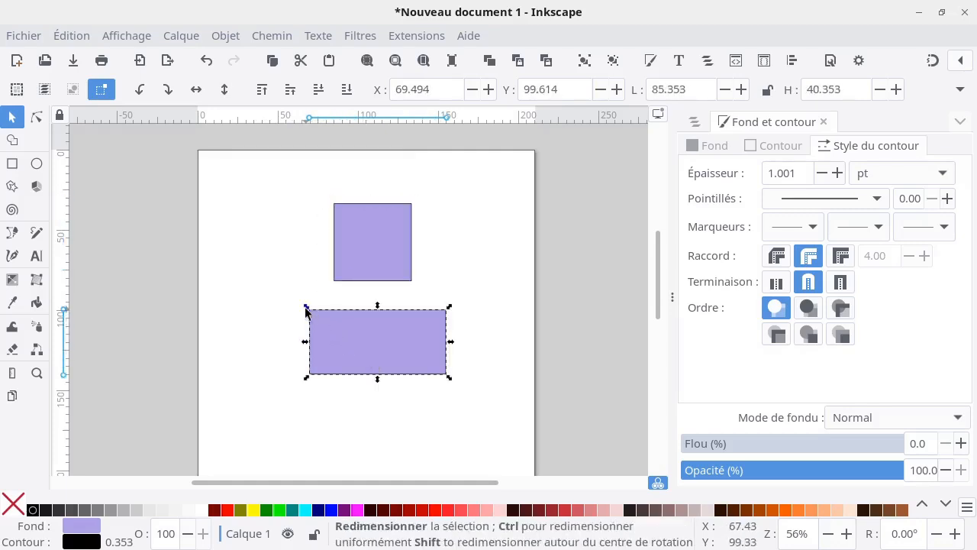
pyautogui.moveTo(306, 311); pyautogui.dragTo(324, 317)
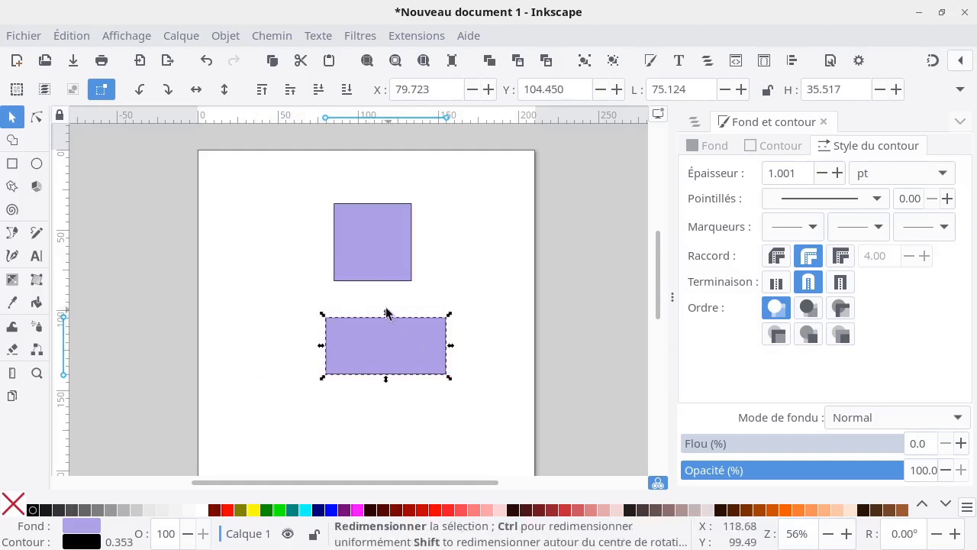
pyautogui.moveTo(385, 312)
pyautogui.mouseDown()
pyautogui.moveTo(387, 287)
pyautogui.moveTo(384, 305)
pyautogui.mouseUp()
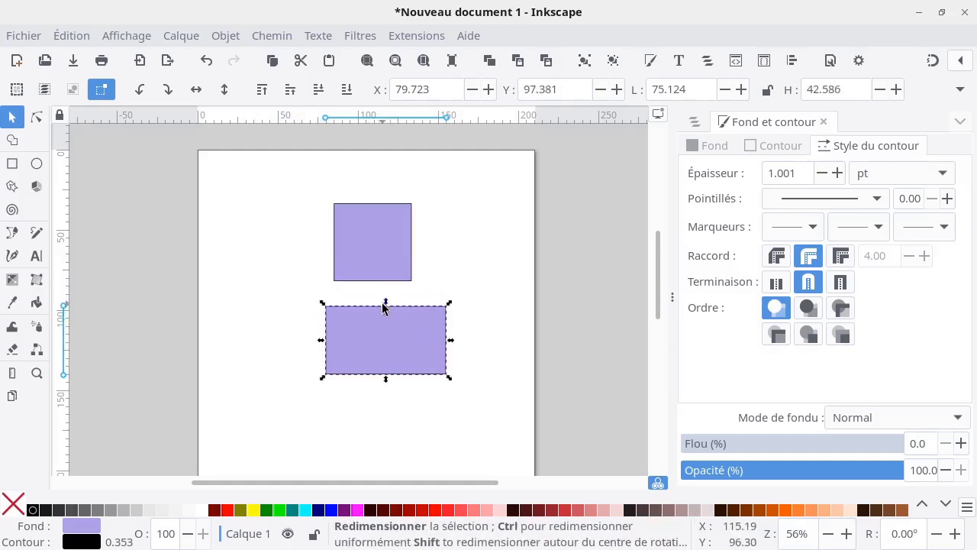
pyautogui.click(468, 329)
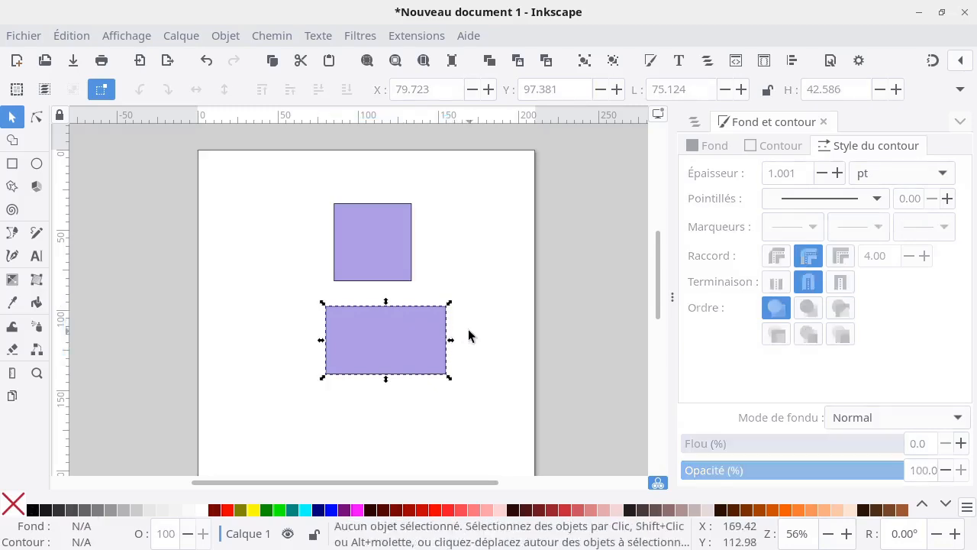
# - Rotate the square clockwise into a diamond orientation and skew it horizontally to the left
pyautogui.click(375, 251)
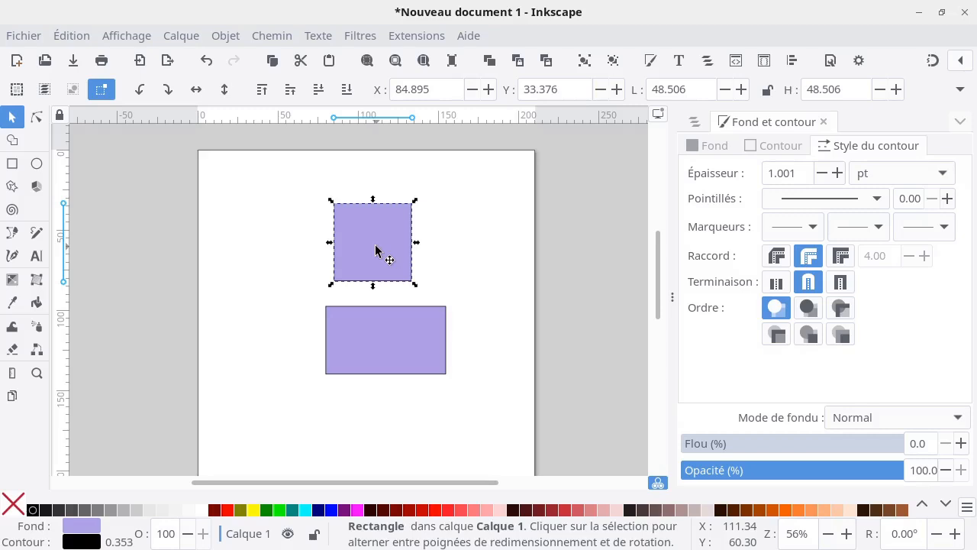
pyautogui.click(375, 250)
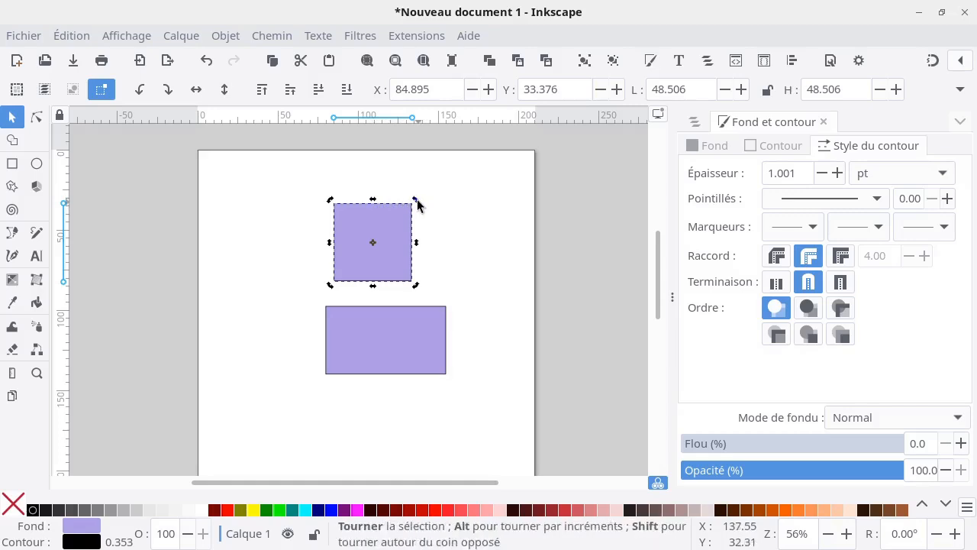
pyautogui.moveTo(416, 200); pyautogui.dragTo(462, 239)
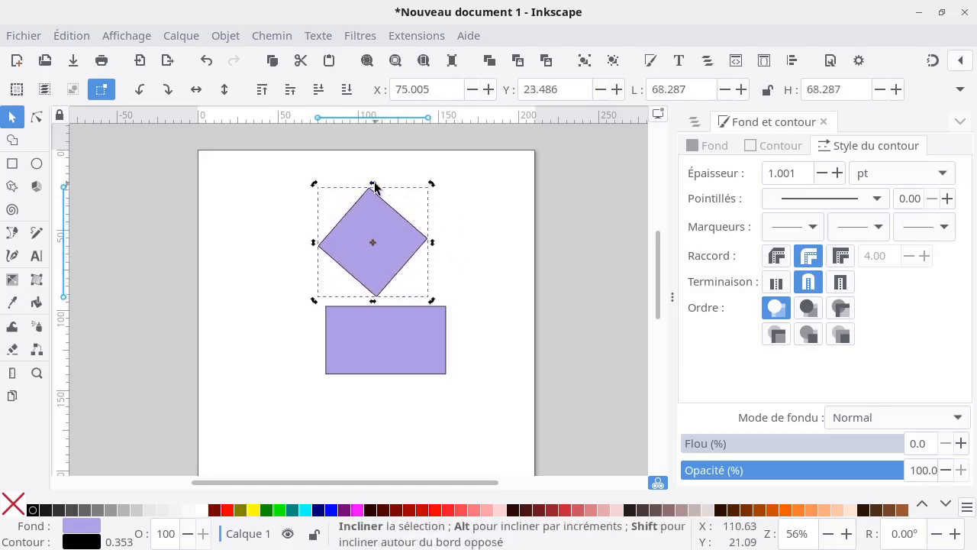
pyautogui.moveTo(374, 187); pyautogui.dragTo(342, 189)
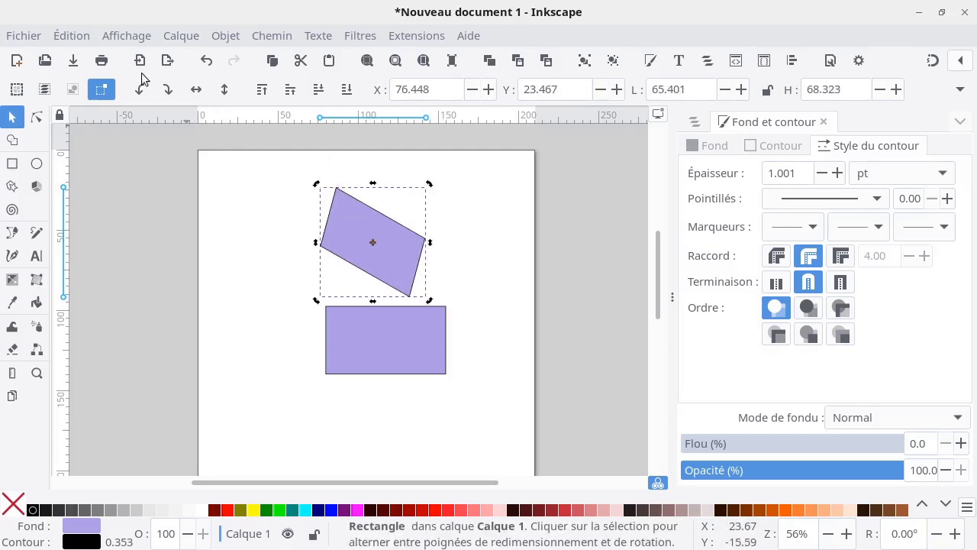
# - Undo the skew and the rotation of the square, and clear the selection
pyautogui.click(73, 38)
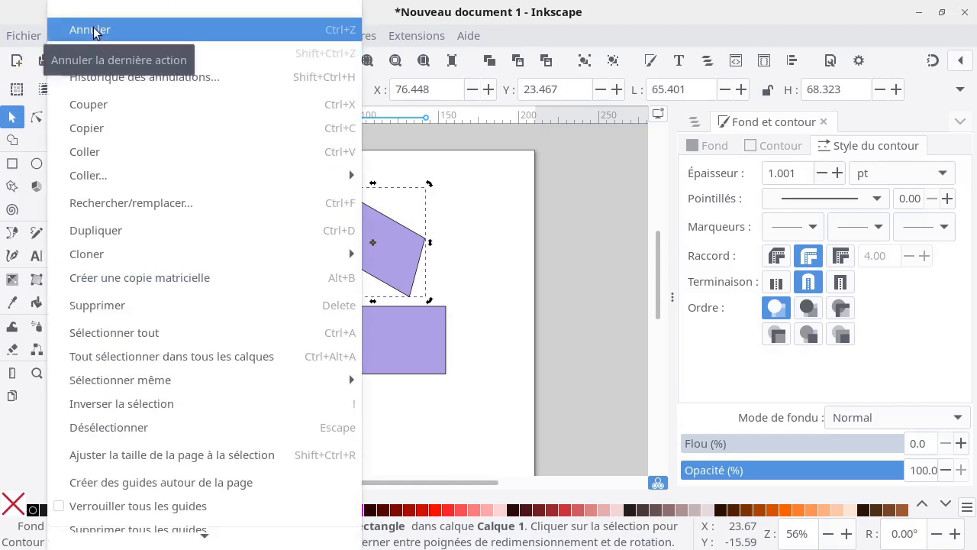
pyautogui.click(93, 30)
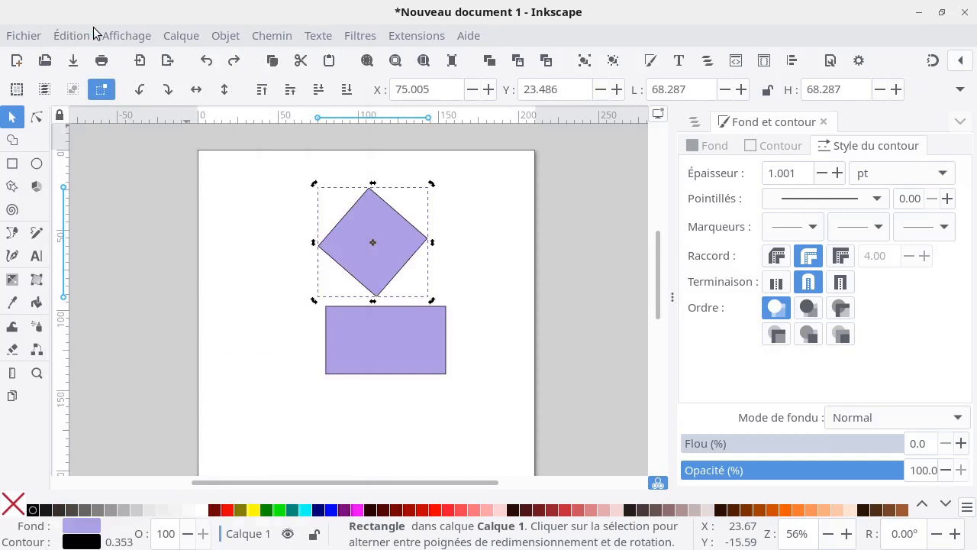
pyautogui.hotkey('ctrl', 'z')
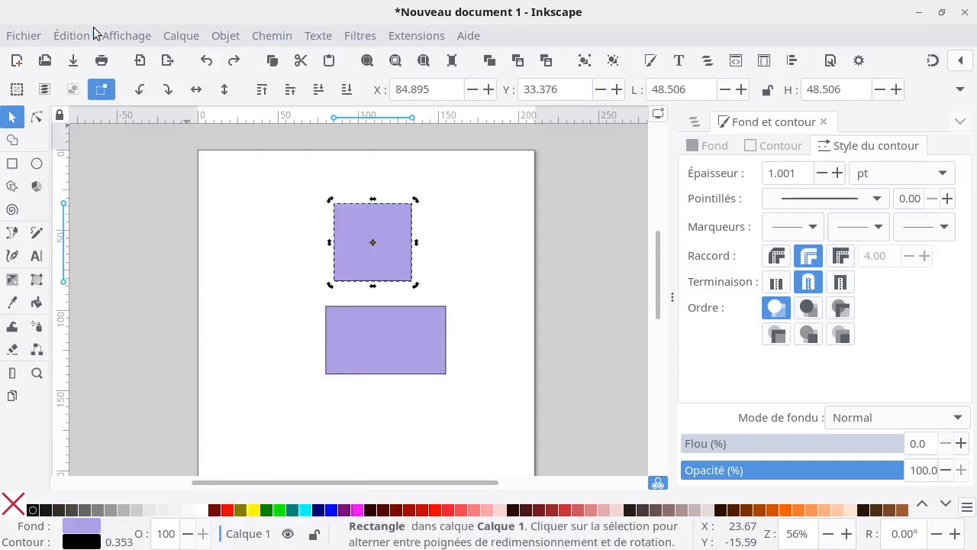
pyautogui.click(127, 246)
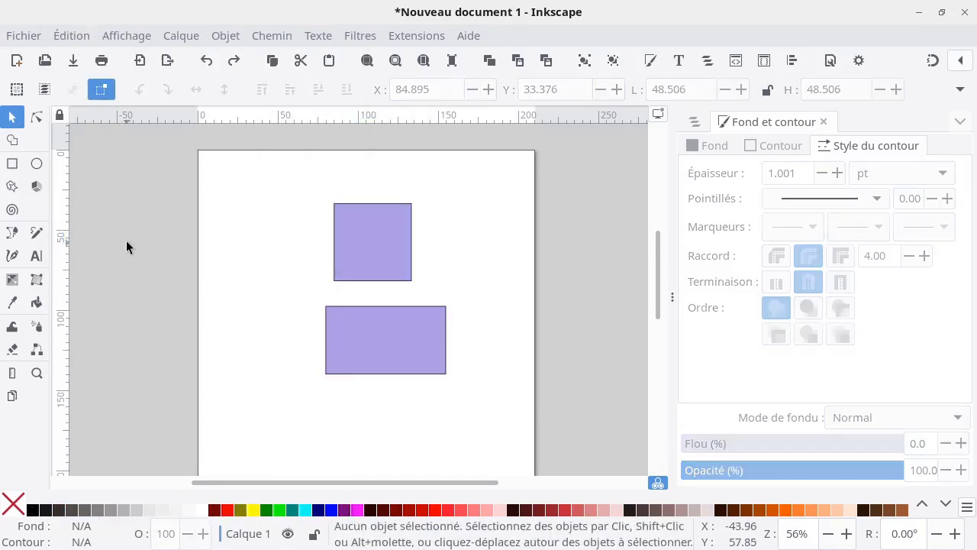
# - Draw a circle with a radius of about 33 mm overlapping the left parts of the square and the rectangle
pyautogui.click(34, 165)
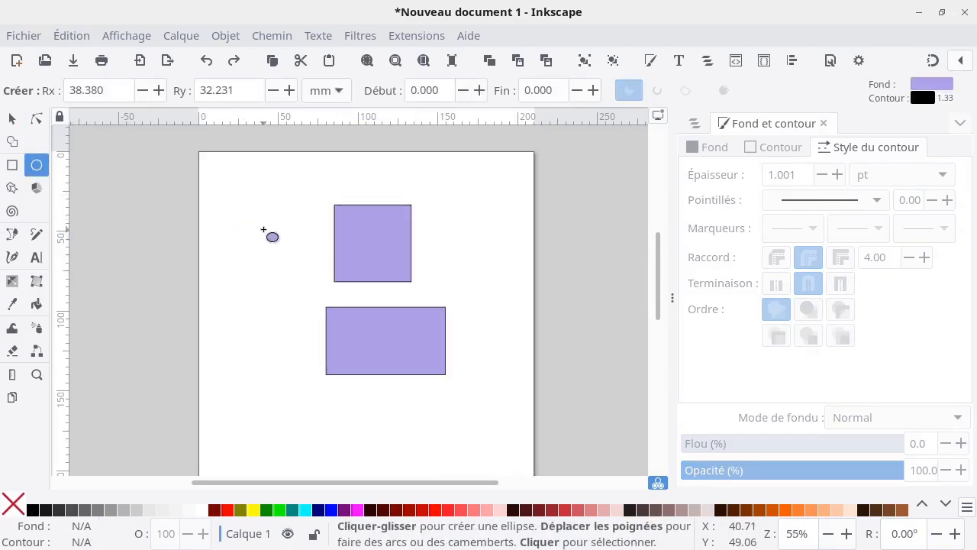
pyautogui.moveTo(263, 230); pyautogui.dragTo(380, 335)
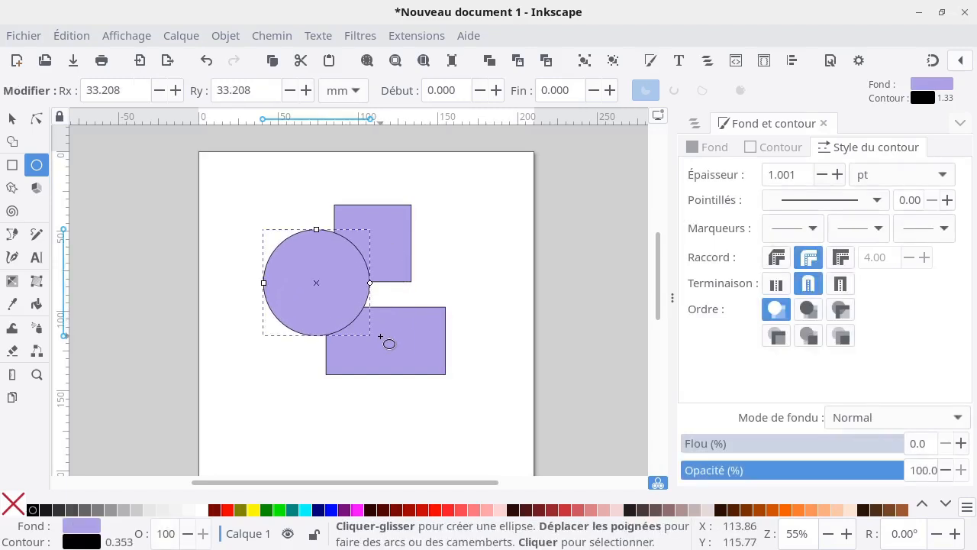
pyautogui.click(13, 119)
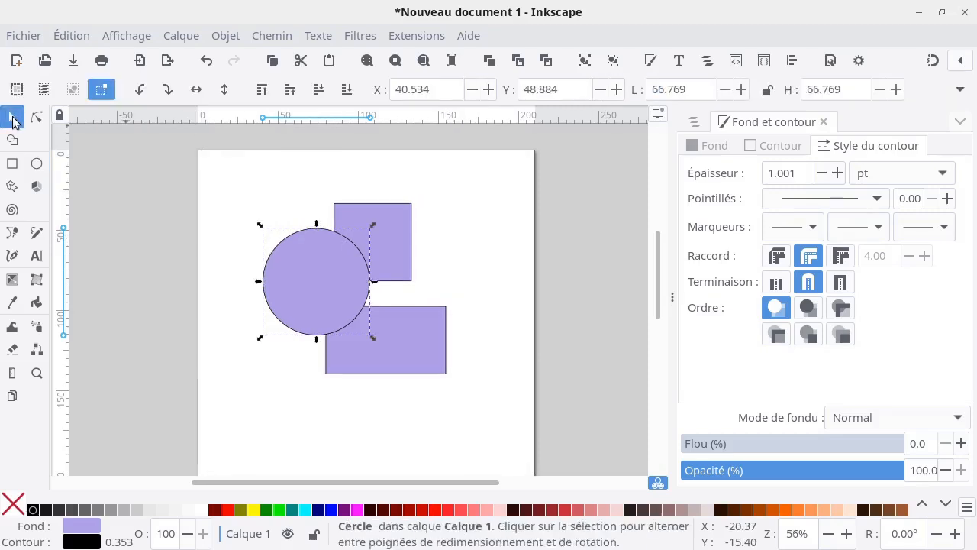
# - Examine the square's handles with the Node tool, and return to the Selection tool
pyautogui.click(396, 225)
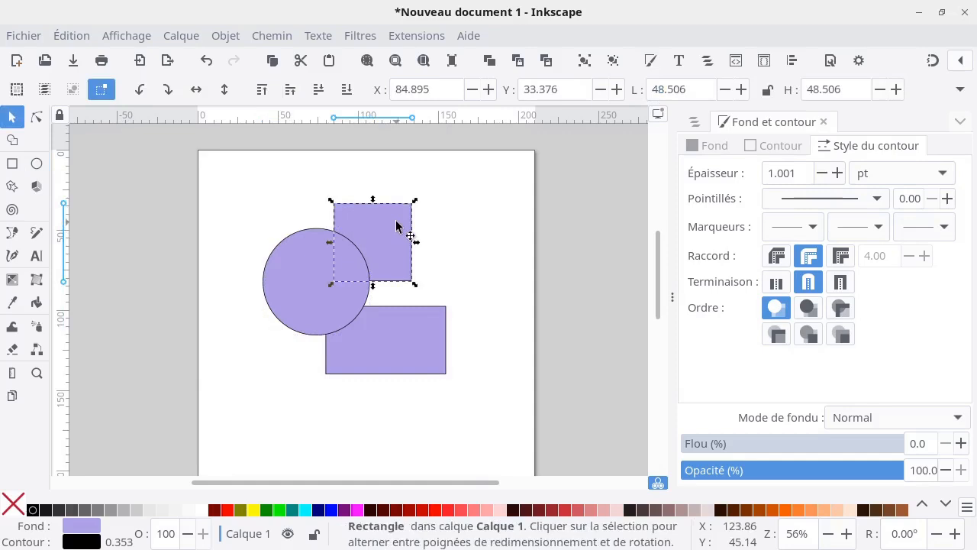
pyautogui.click(34, 120)
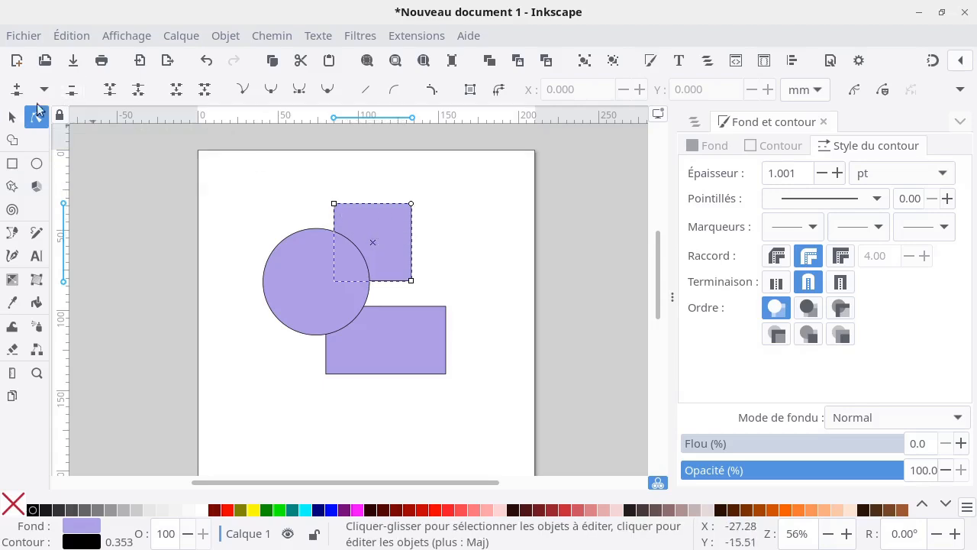
pyautogui.click(11, 116)
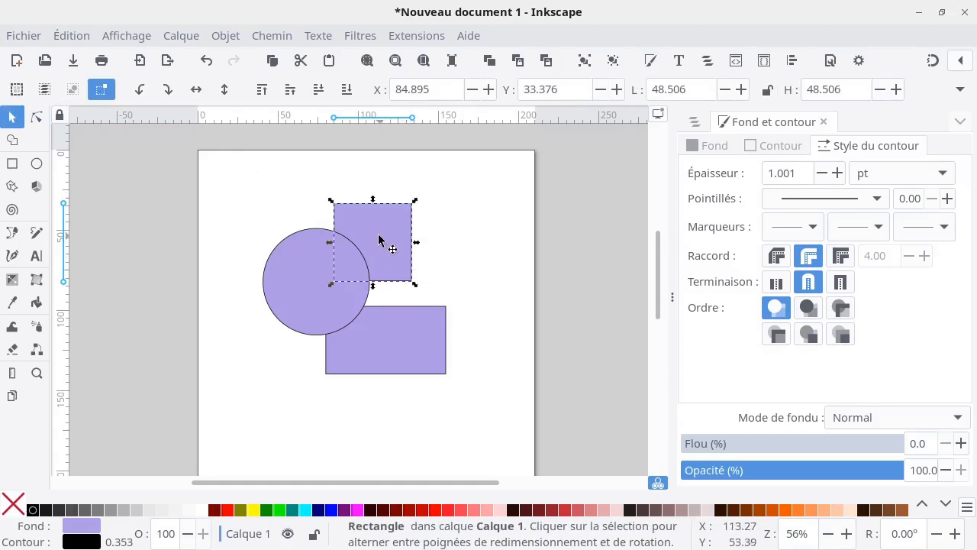
# - Move the square about 32 mm right and 12 mm up, and fully round its corners into a circle with the Node tool
pyautogui.moveTo(382, 237); pyautogui.dragTo(434, 211)
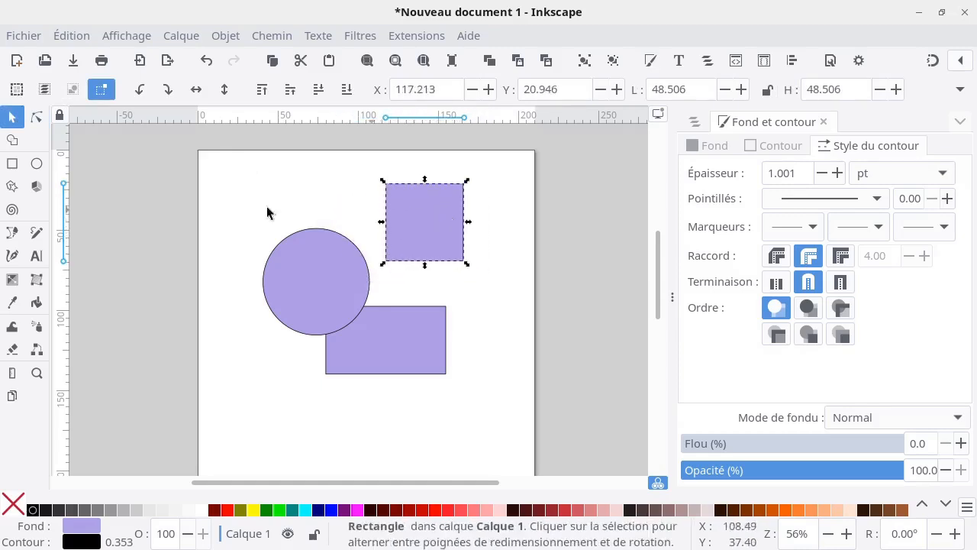
pyautogui.click(37, 122)
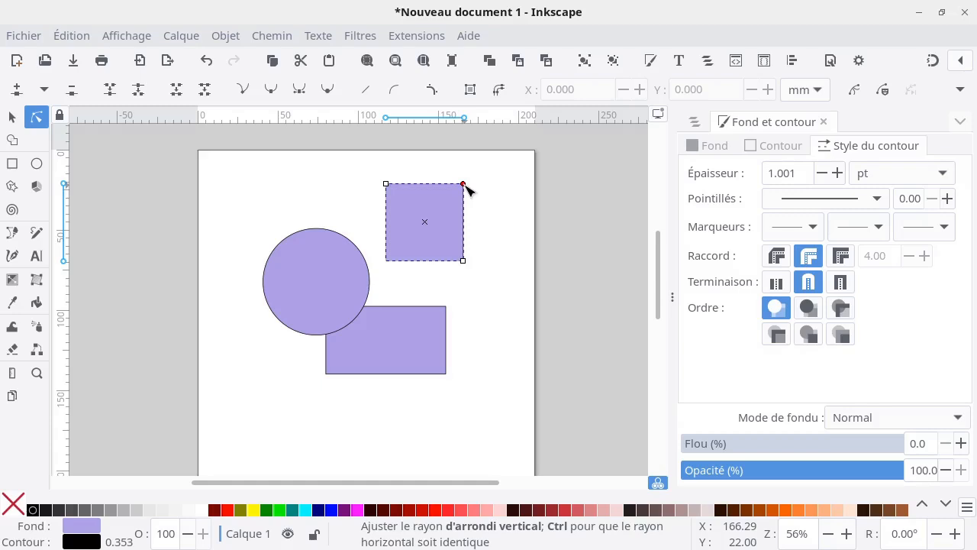
pyautogui.moveTo(465, 185); pyautogui.dragTo(416, 239)
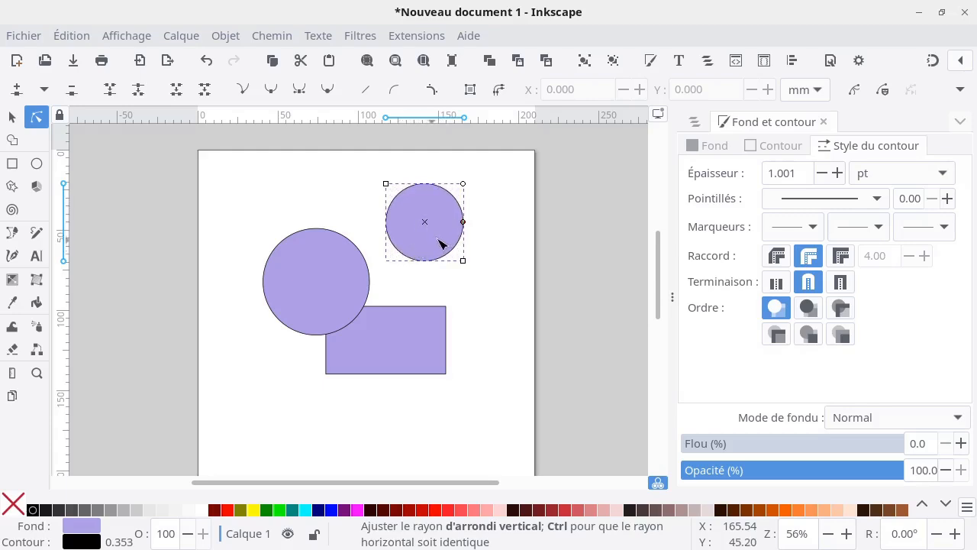
# - Restore the square's sharp corners and resize it with the Node tool to a rectangle about 58 mm wide and 41 mm high
pyautogui.moveTo(461, 237); pyautogui.dragTo(487, 184)
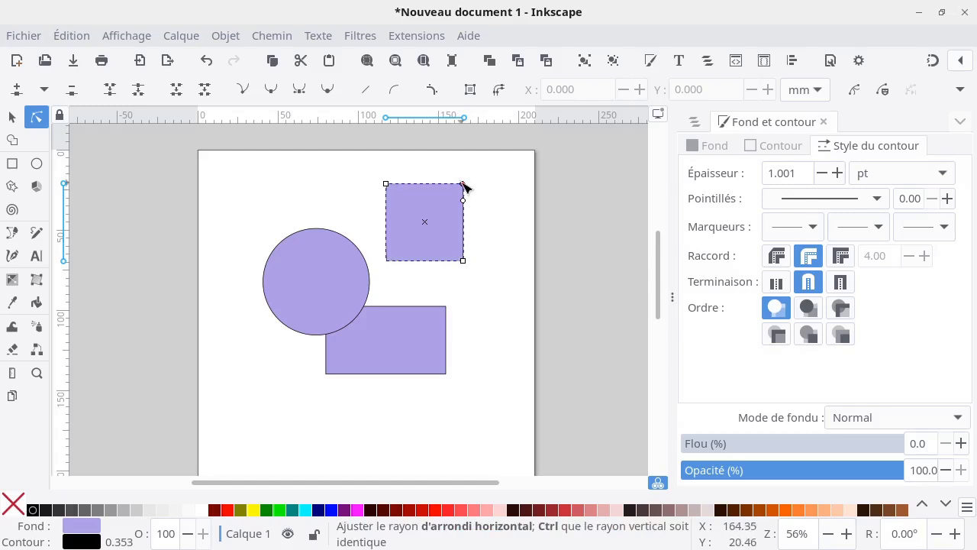
pyautogui.hotkey('ctrl', 'z')
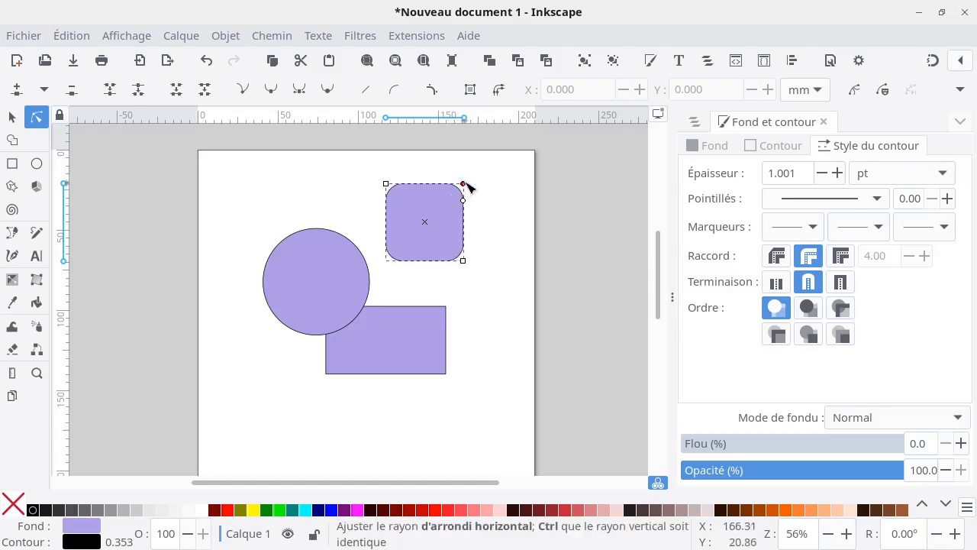
pyautogui.moveTo(465, 187); pyautogui.dragTo(479, 174)
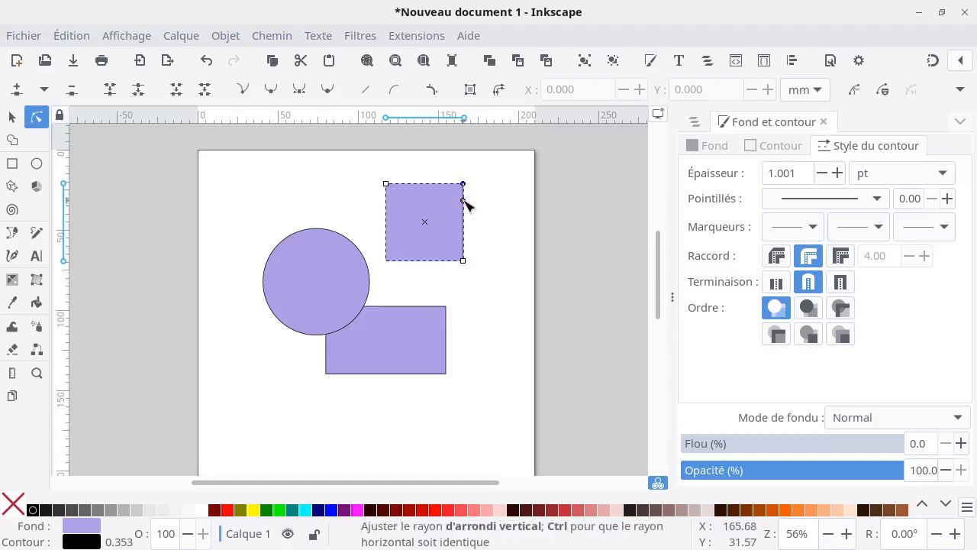
pyautogui.moveTo(465, 203); pyautogui.dragTo(464, 177)
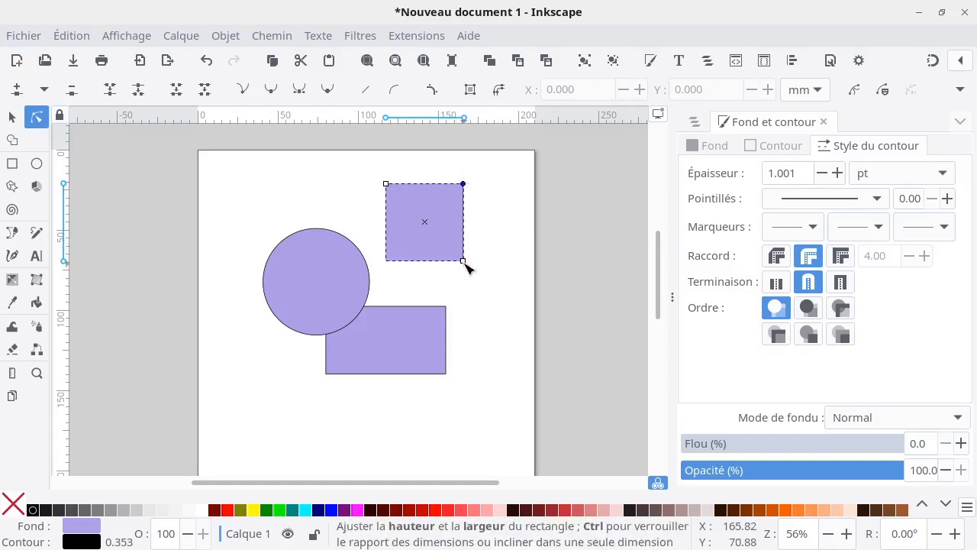
pyautogui.moveTo(464, 261)
pyautogui.mouseDown()
pyautogui.moveTo(497, 283)
pyautogui.moveTo(525, 239)
pyautogui.moveTo(481, 255)
pyautogui.mouseUp()
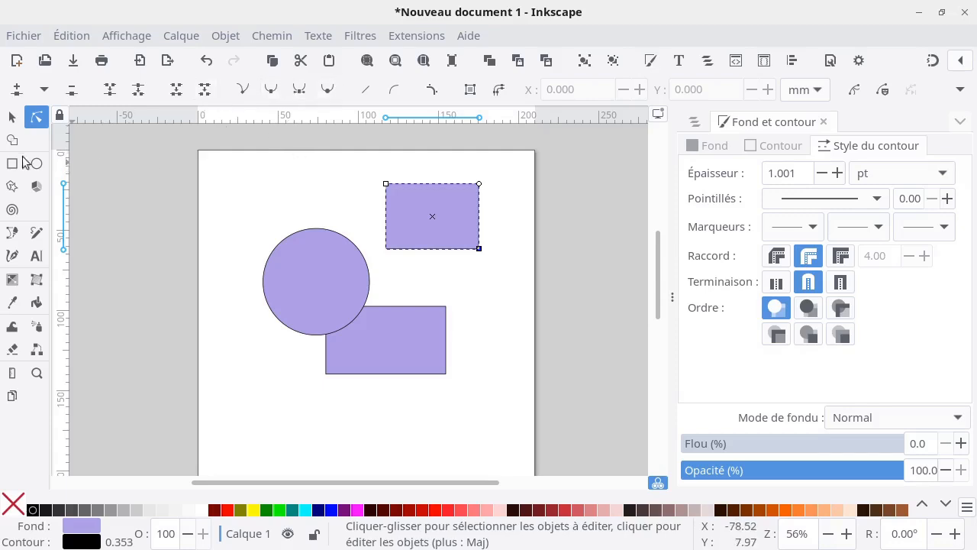
pyautogui.click(11, 116)
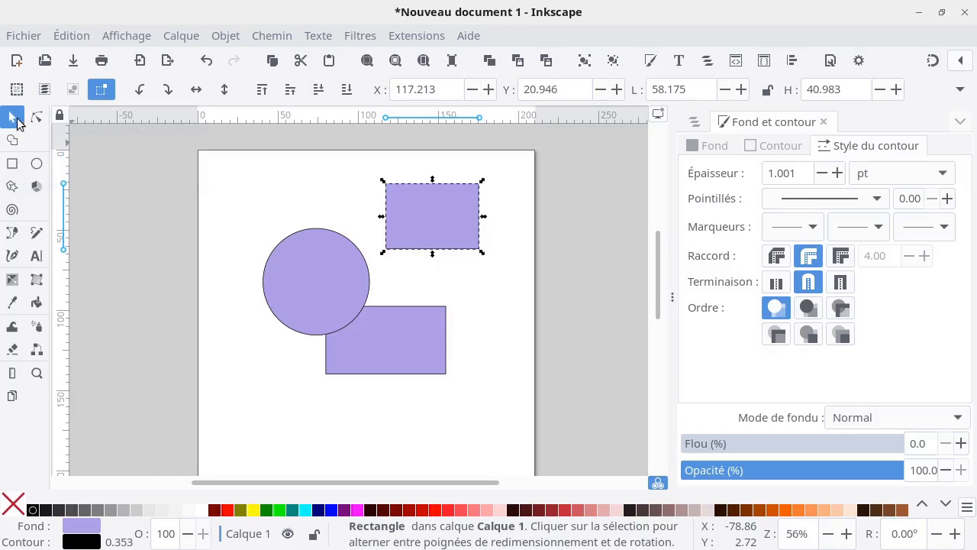
# - Lower the circle one level in the stacking order so it sits behind the lower rectangle
pyautogui.click(310, 280)
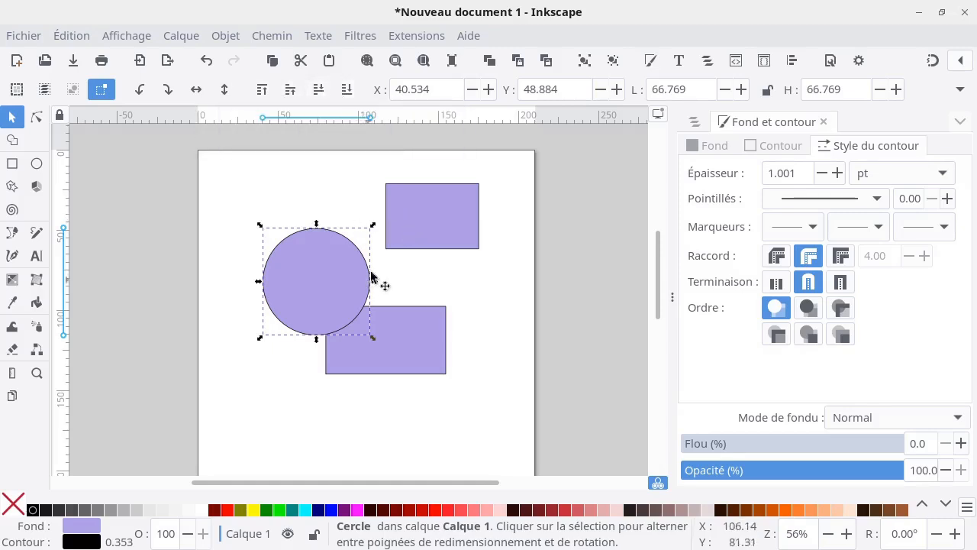
pyautogui.click(317, 89)
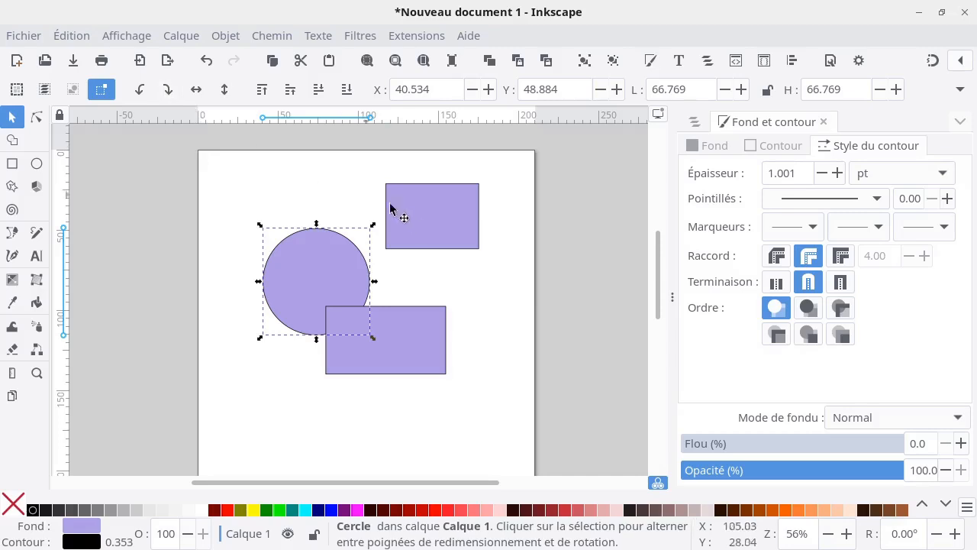
# - Rotate the upper rectangle 90° clockwise twice
pyautogui.click(408, 220)
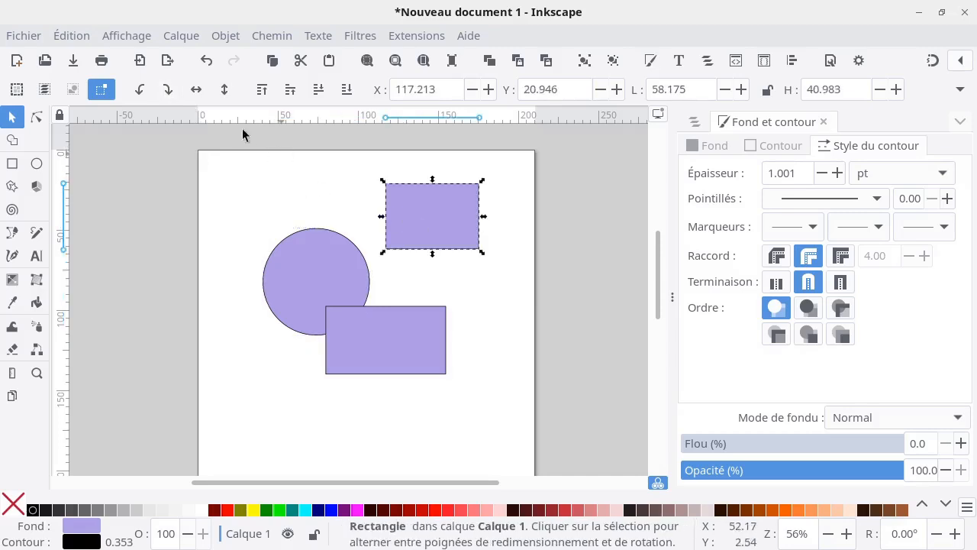
pyautogui.click(167, 89)
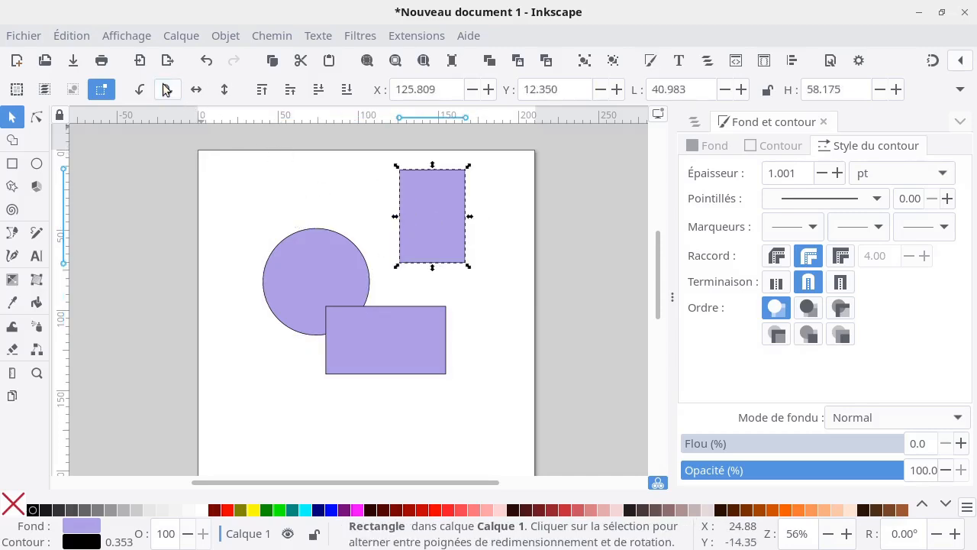
pyautogui.click(166, 89)
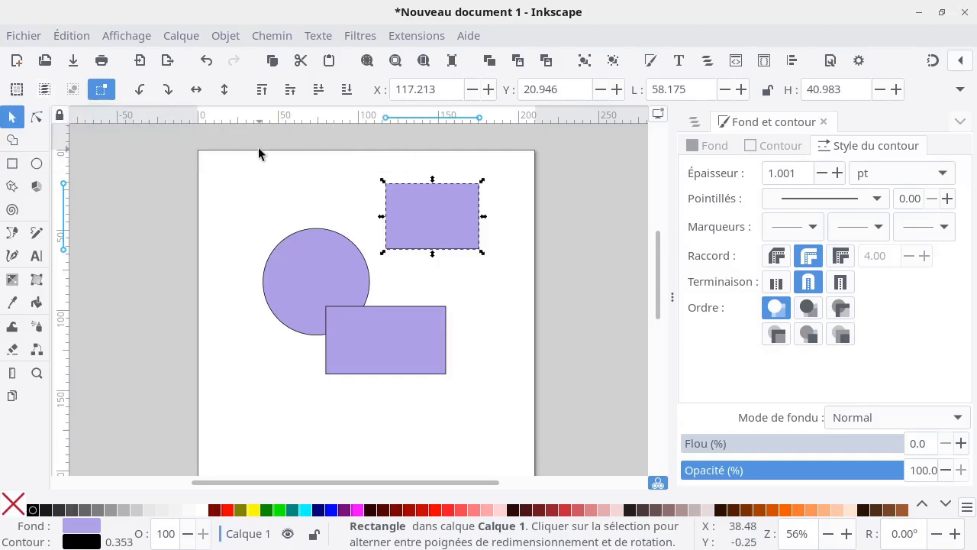
# - Examine the transform options for stroke width, rounded corners, gradients and patterns, and select the lower rectangle and the circle in turn
pyautogui.click(960, 91)
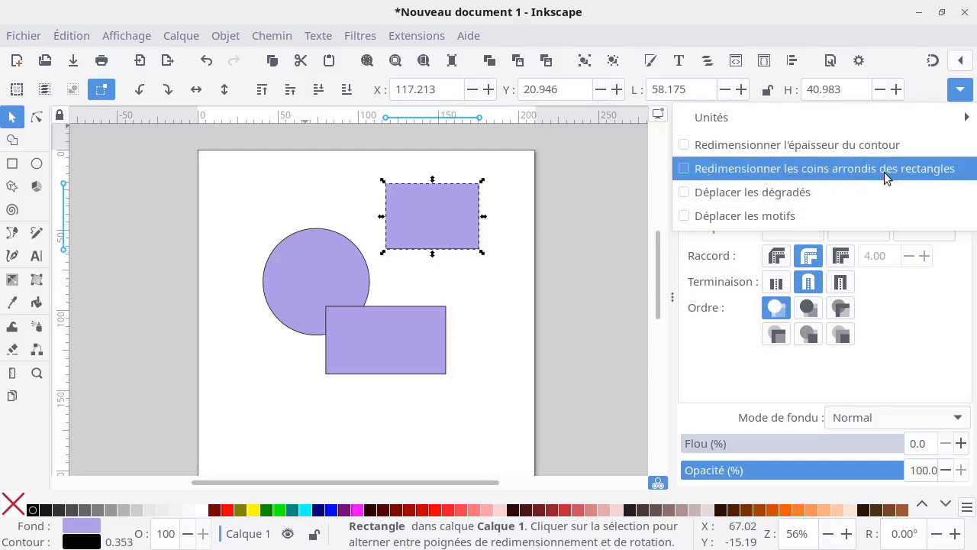
pyautogui.click(514, 284)
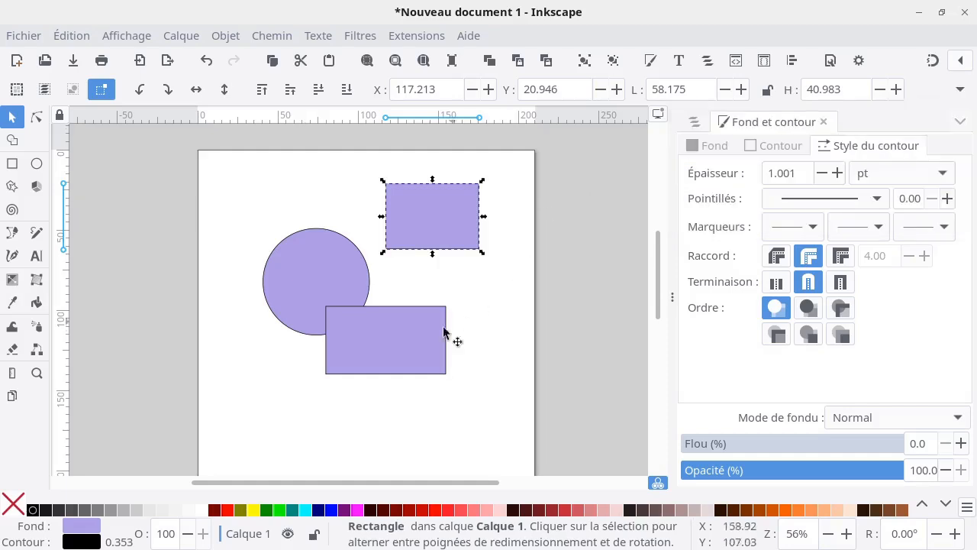
pyautogui.click(426, 341)
pyautogui.click(326, 282)
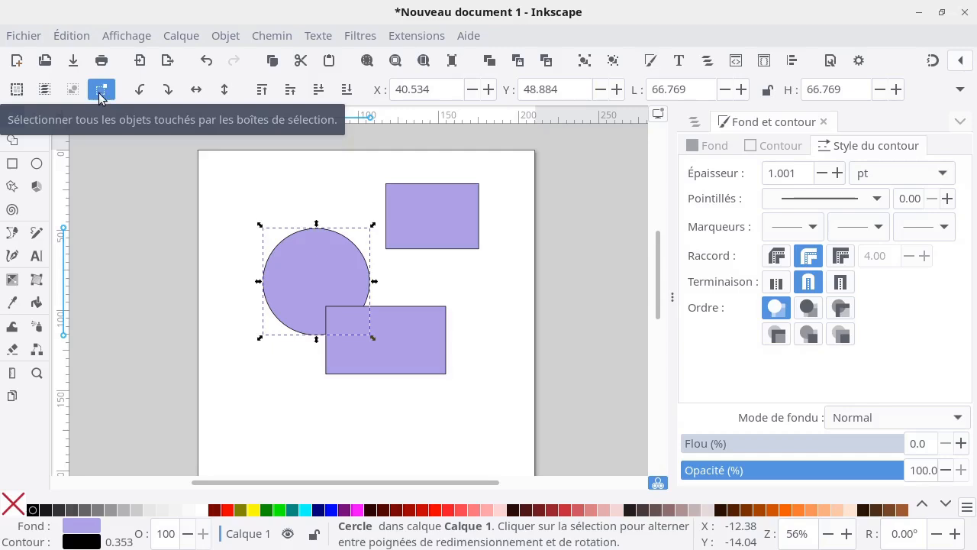
# - Select only the circle with a selection box that overlaps part of it, and clear the selection
pyautogui.click(228, 183)
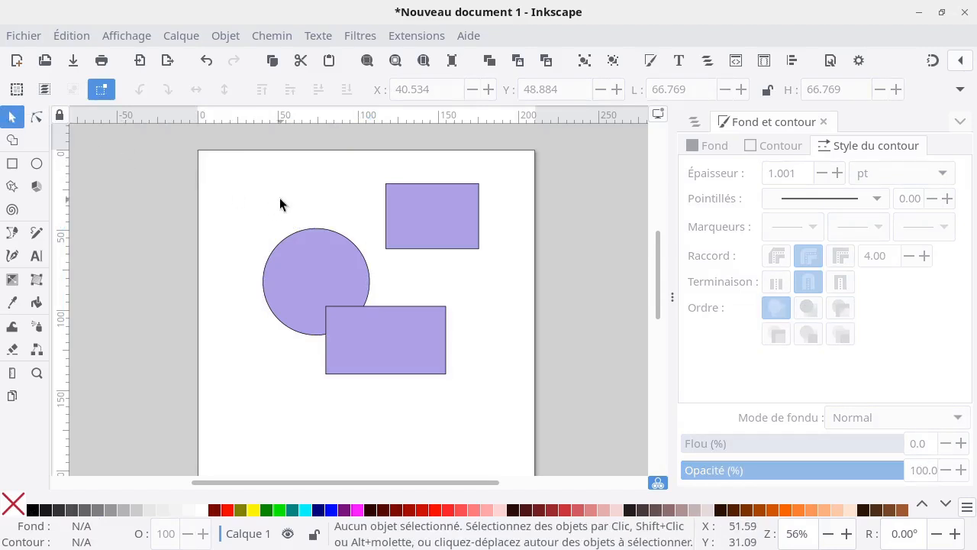
pyautogui.moveTo(257, 197); pyautogui.dragTo(326, 269)
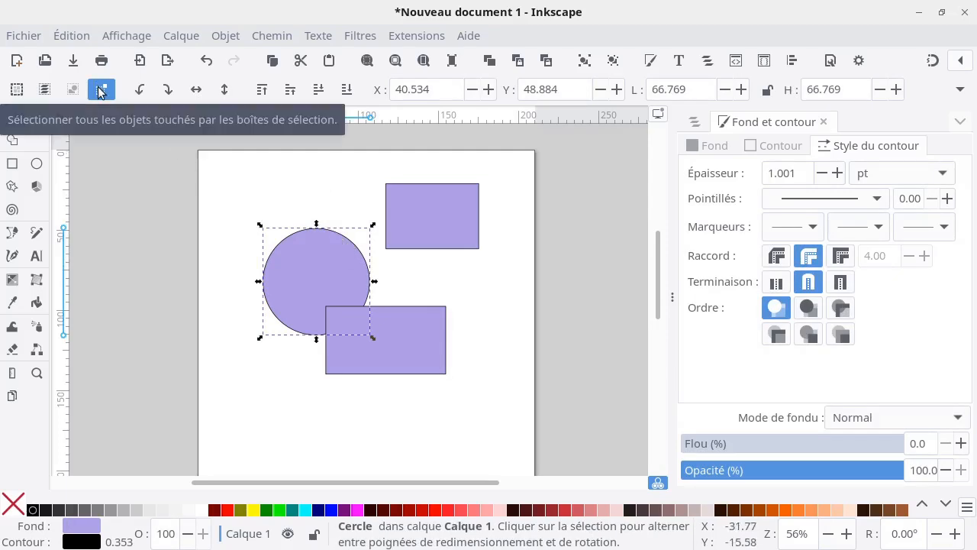
pyautogui.click(297, 204)
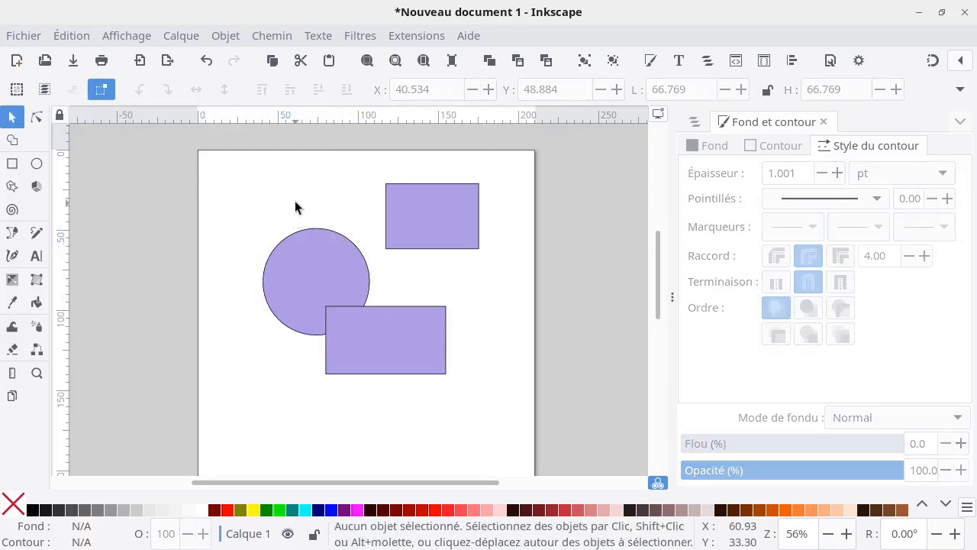
# - Select the circle and the upper rectangle with a box touching both, and move them about 14 mm left and 3.5 mm down
pyautogui.moveTo(256, 187); pyautogui.dragTo(403, 261)
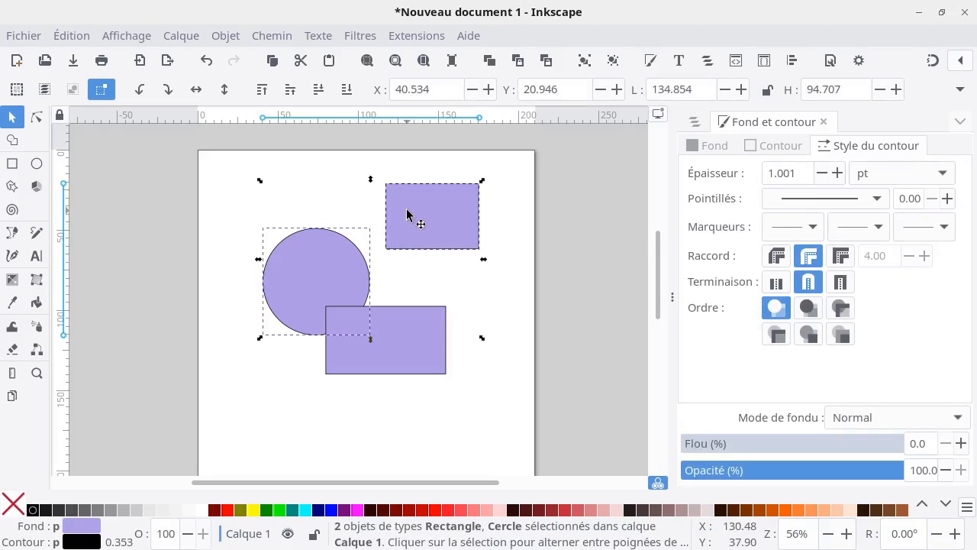
pyautogui.moveTo(405, 227); pyautogui.dragTo(382, 223)
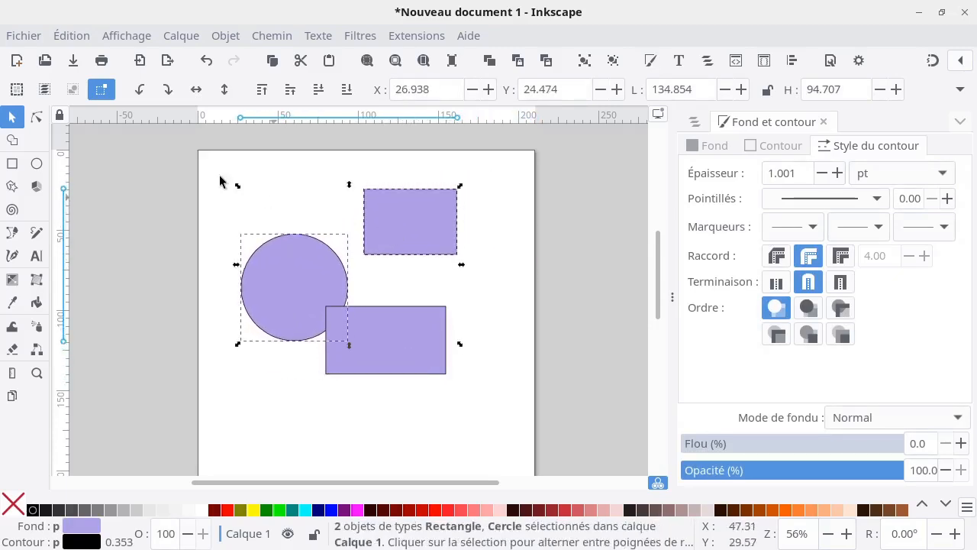
# - Disable selection of touched objects, box-select the upper rectangle, and repeat with a larger box that only partly covers the circle
pyautogui.click(243, 170)
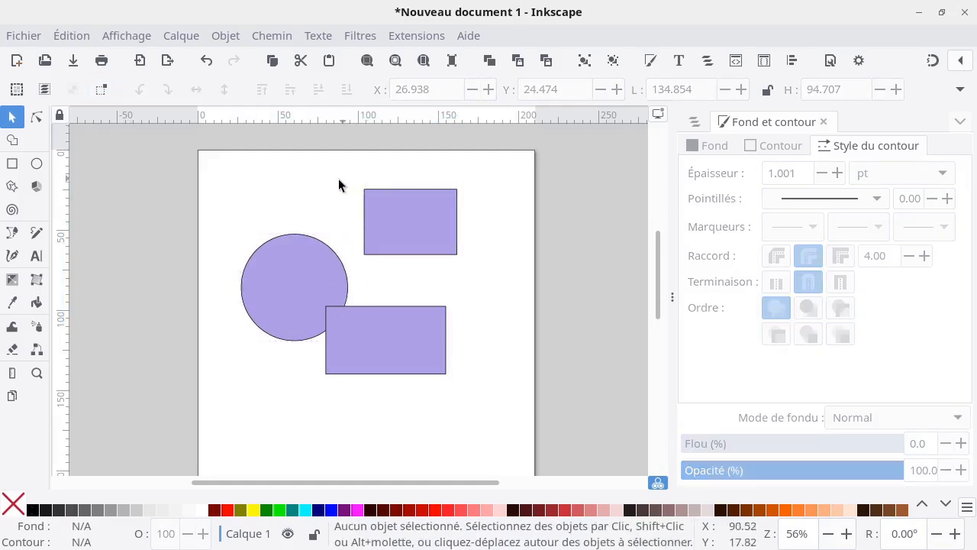
pyautogui.moveTo(330, 176); pyautogui.dragTo(479, 267)
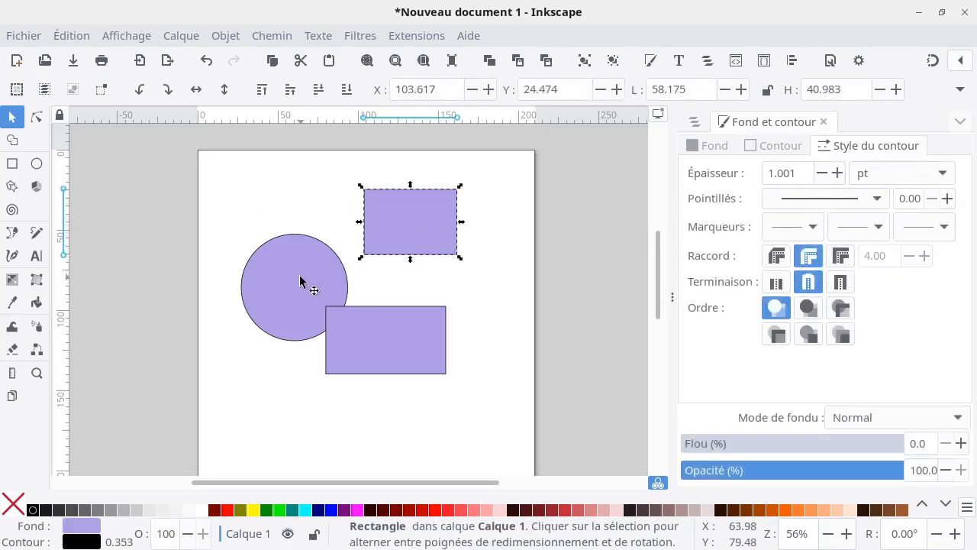
pyautogui.moveTo(271, 161); pyautogui.dragTo(496, 272)
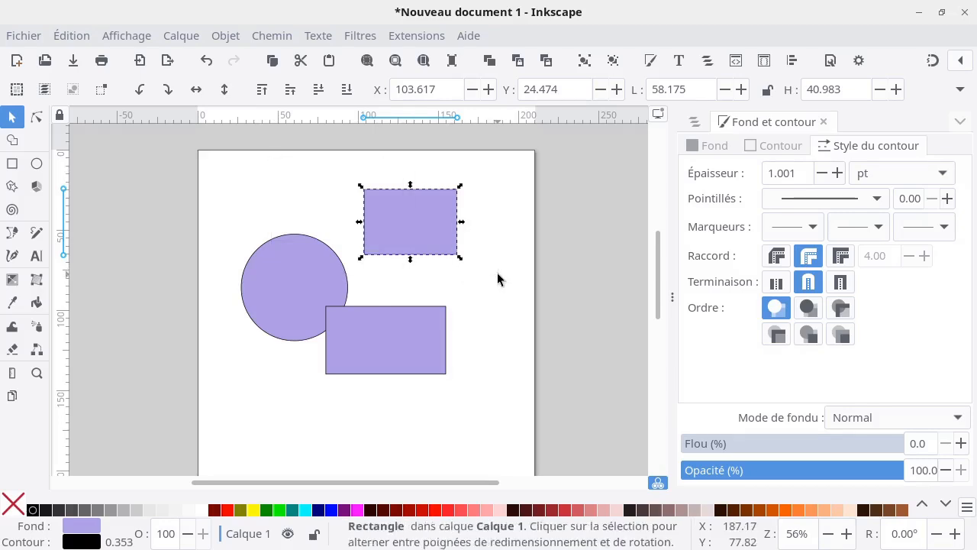
# - Re-enable selection of touched objects, select the circle, add the upper rectangle to the selection, and remove the circle from it
pyautogui.click(300, 276)
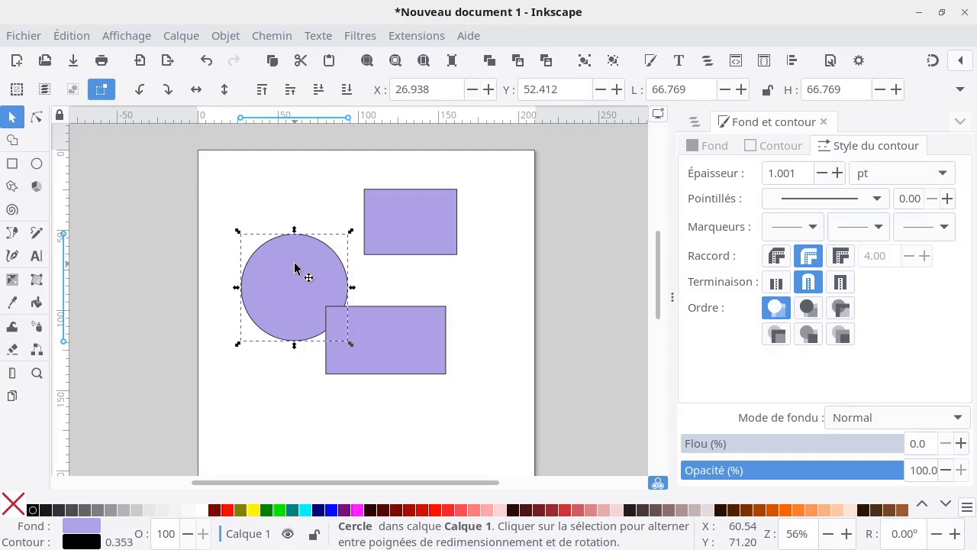
pyautogui.keyDown('shift'); pyautogui.click(432, 242); pyautogui.keyUp('shift')
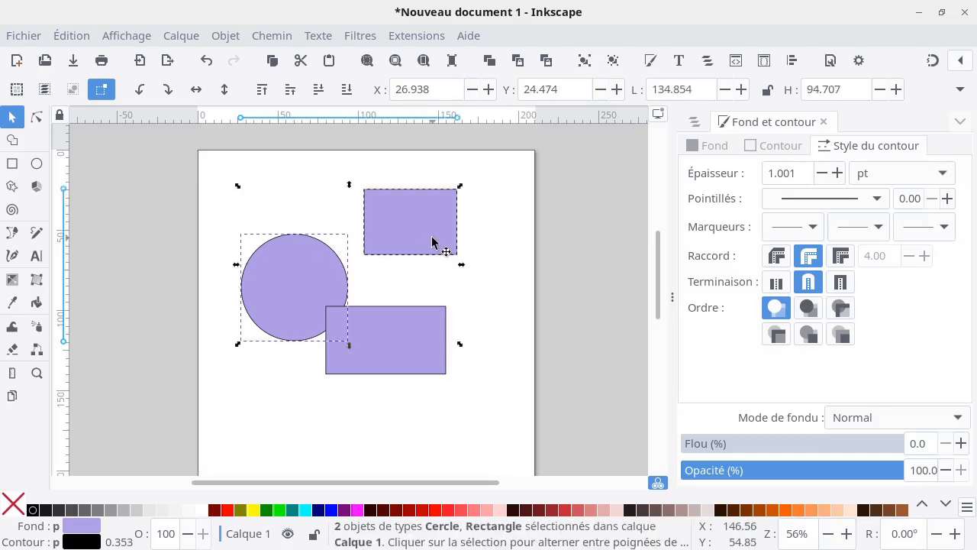
pyautogui.keyDown('shift'); pyautogui.click(304, 290); pyautogui.keyUp('shift')
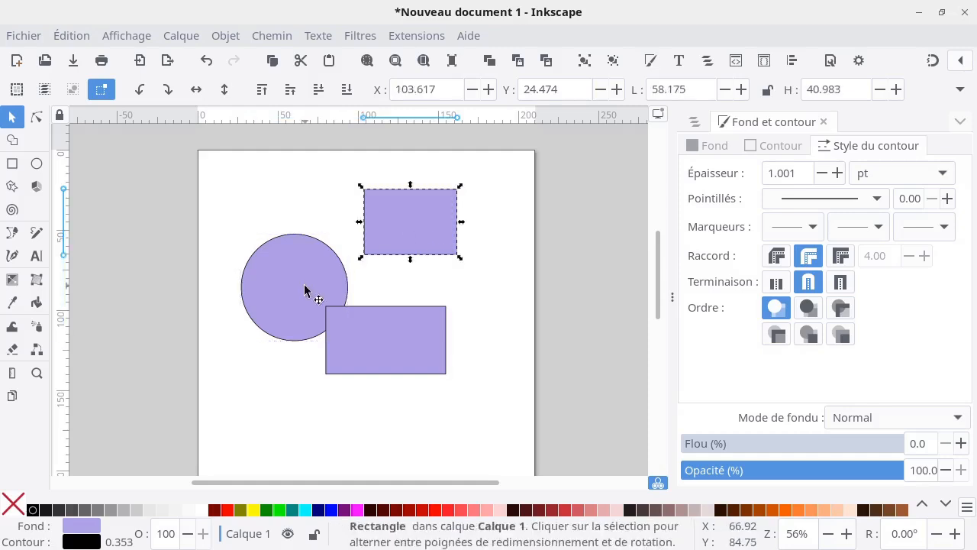
# - Add the lower rectangle to the selection, toggle the circle in and out of it, and deselect the upper rectangle
pyautogui.keyDown('shift'); pyautogui.click(428, 354); pyautogui.keyUp('shift')
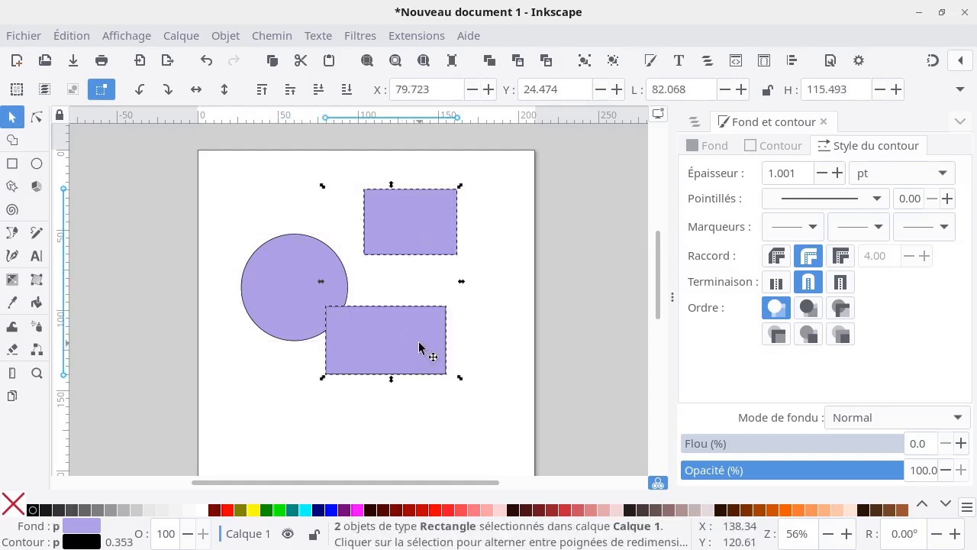
pyautogui.keyDown('shift'); pyautogui.click(298, 279); pyautogui.keyUp('shift')
pyautogui.keyDown('shift'); pyautogui.click(288, 275); pyautogui.keyUp('shift')
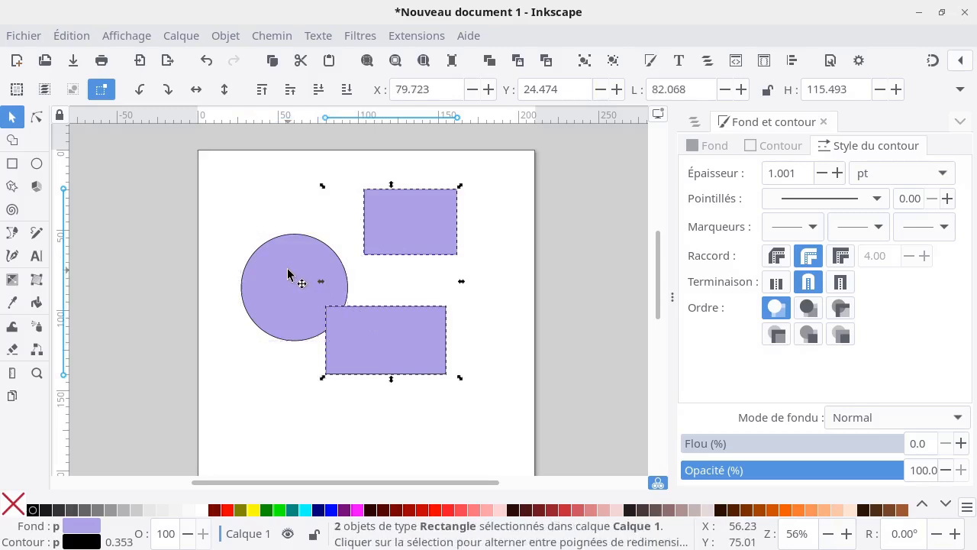
pyautogui.keyDown('shift'); pyautogui.click(408, 244); pyautogui.keyUp('shift')
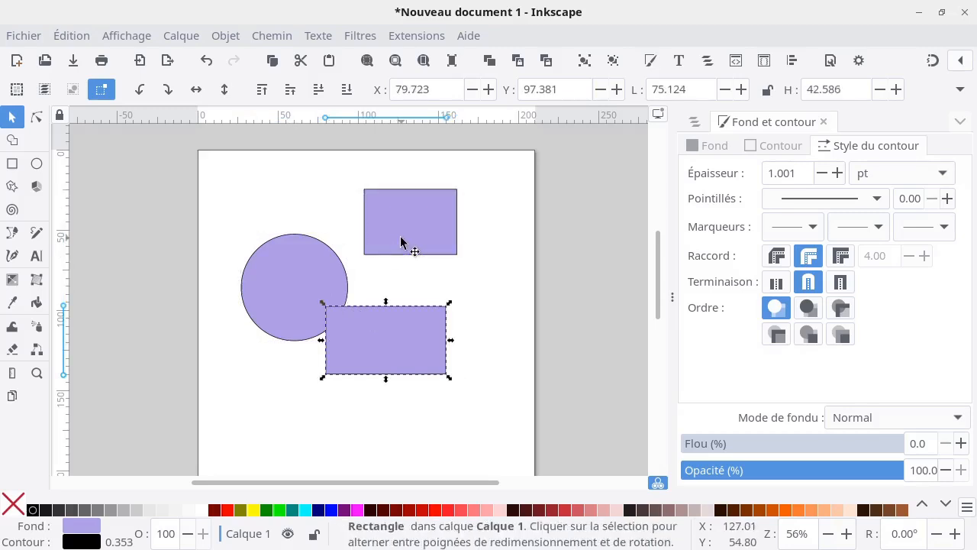